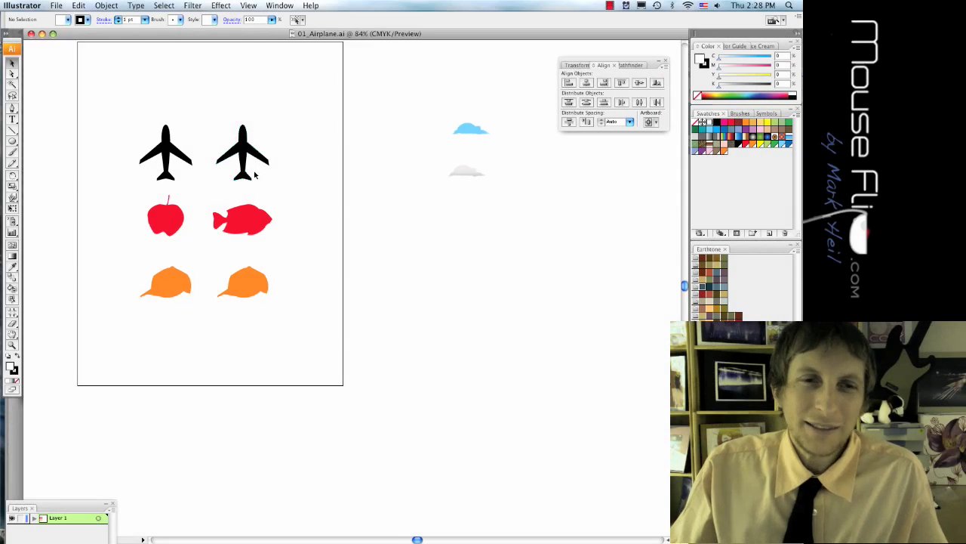
# Move the left airplane, then undo the move to return it to its place
pyautogui.scroll(3, 257, 174)
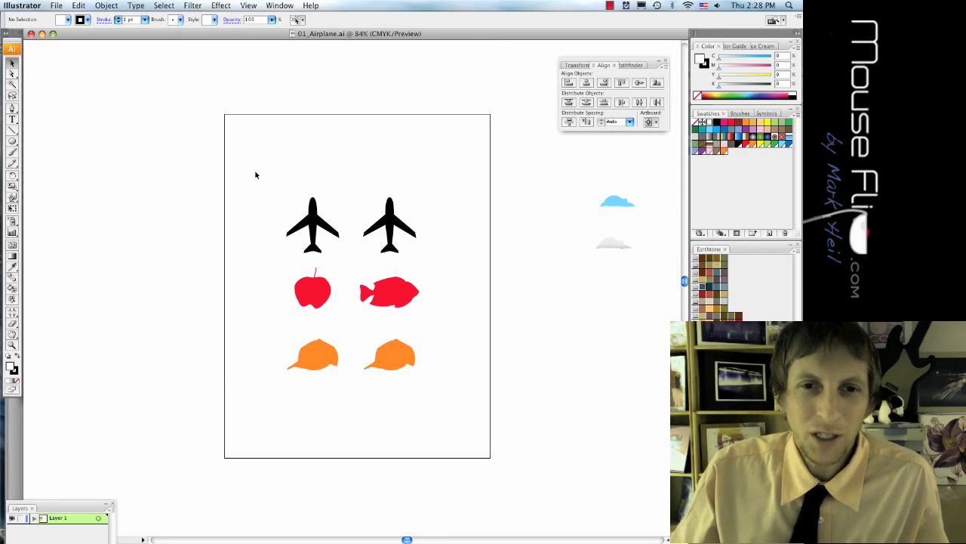
pyautogui.scroll(-1, 256, 175)
pyautogui.scroll(2, 281, 188)
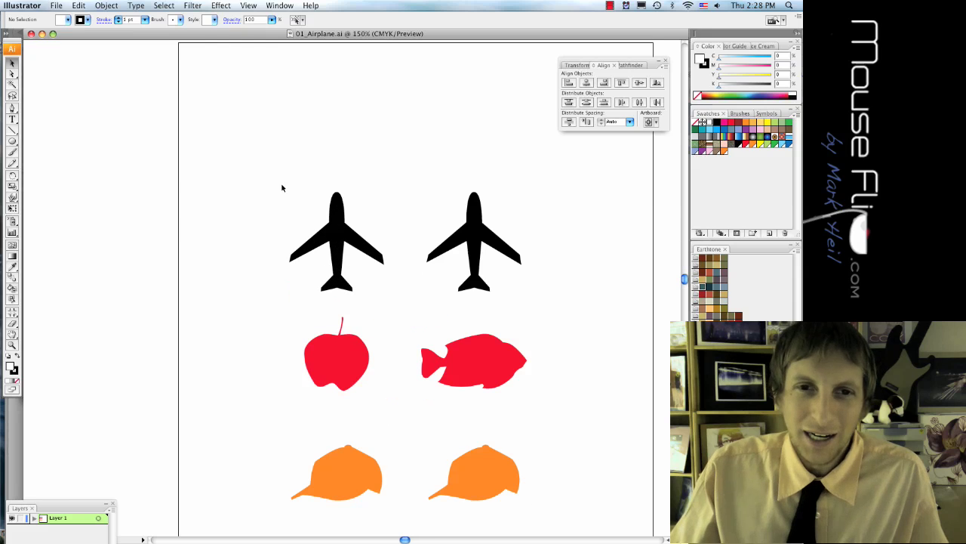
pyautogui.scroll(-2, 285, 188)
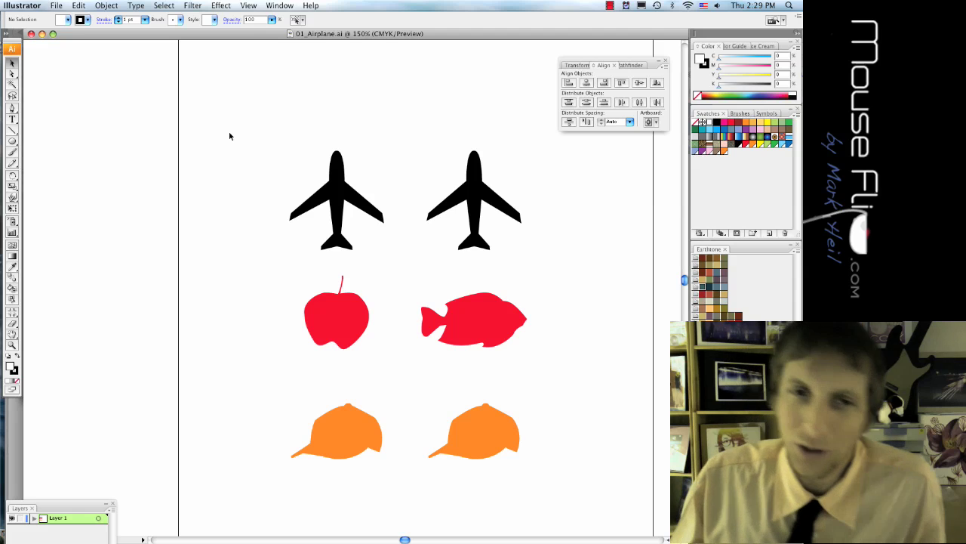
pyautogui.click(330, 194)
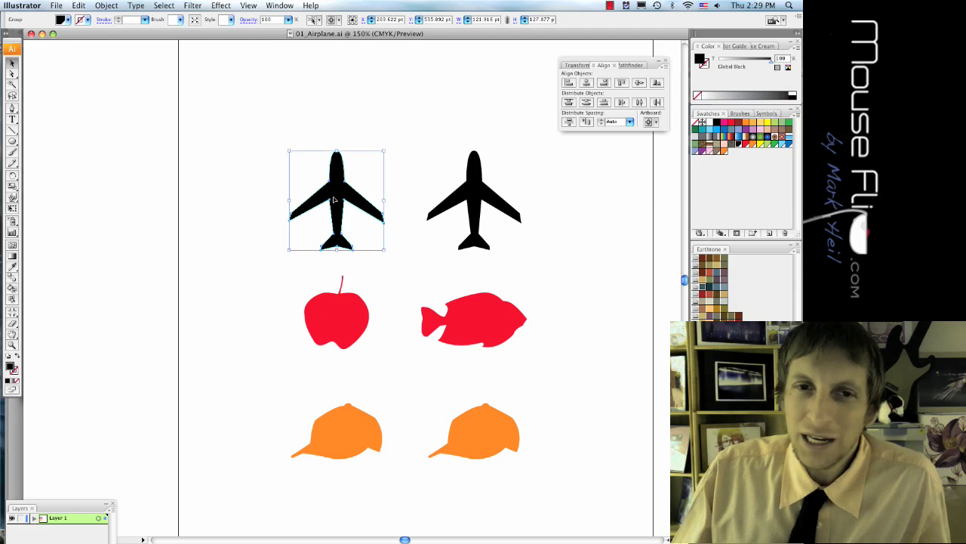
pyautogui.moveTo(333, 199); pyautogui.dragTo(298, 148)
pyautogui.press('super+z')
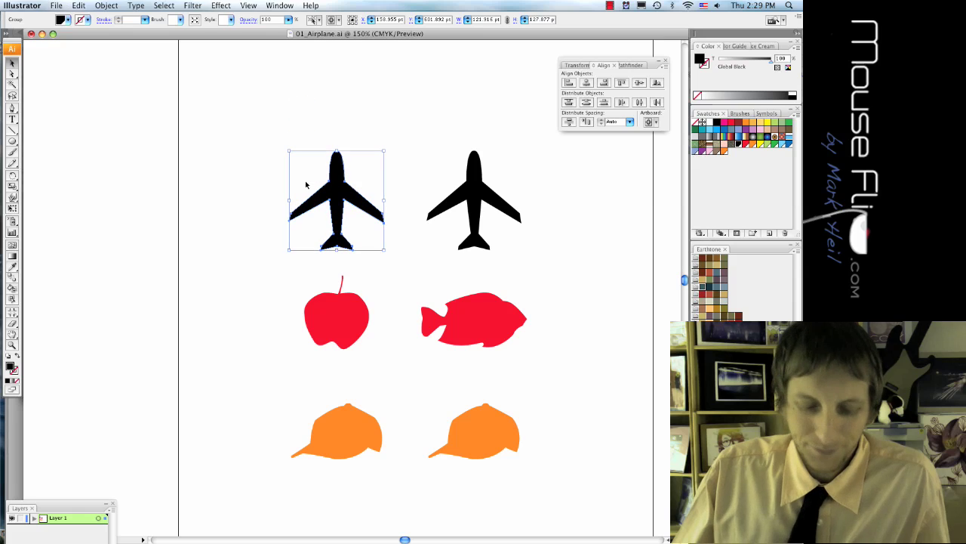
pyautogui.click(354, 146)
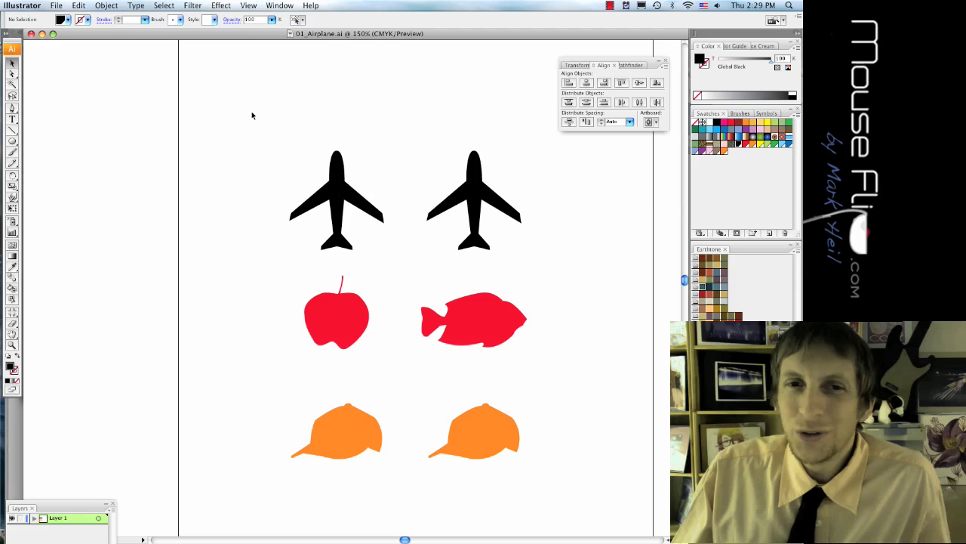
# Select both black airplanes, first by marquee and then one by one, and deselect them
pyautogui.moveTo(274, 134); pyautogui.dragTo(528, 270)
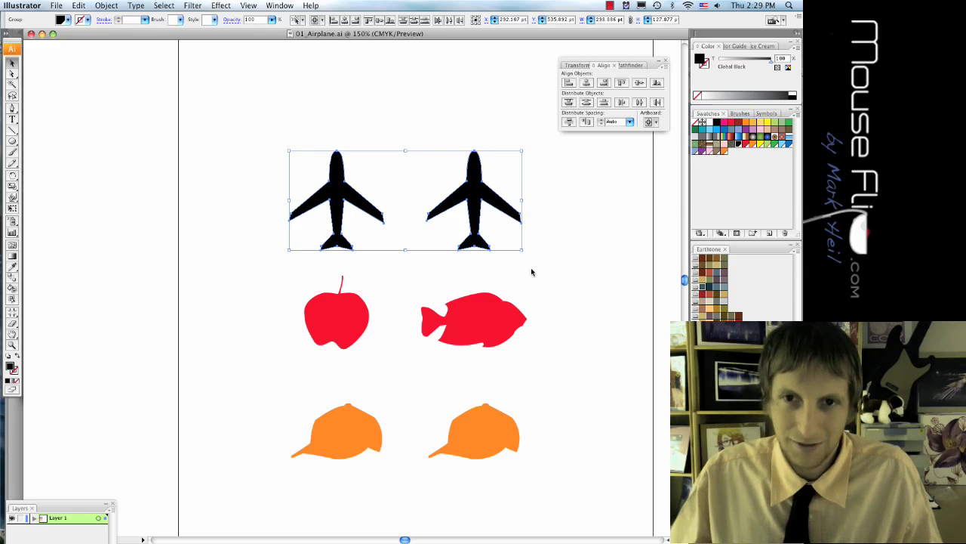
pyautogui.click(564, 279)
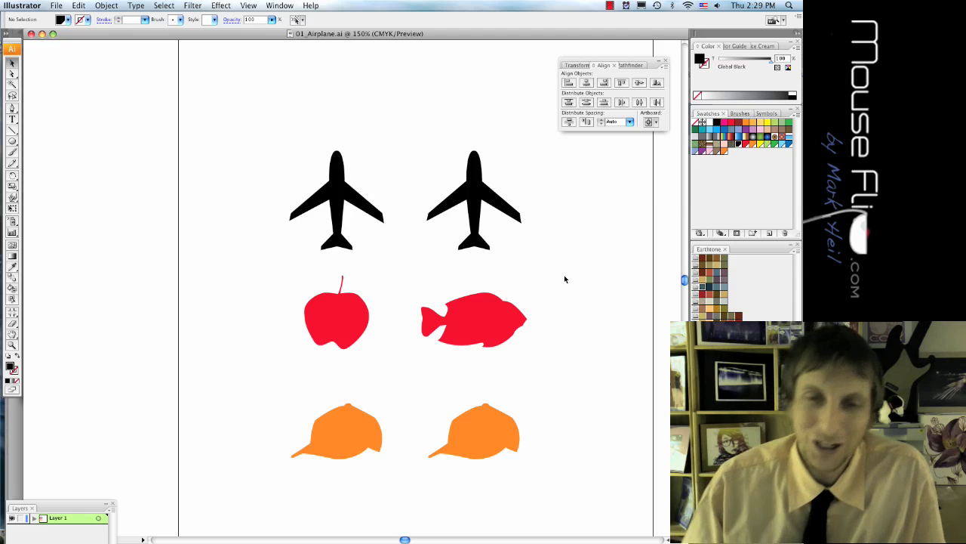
pyautogui.scroll(-1, 565, 276)
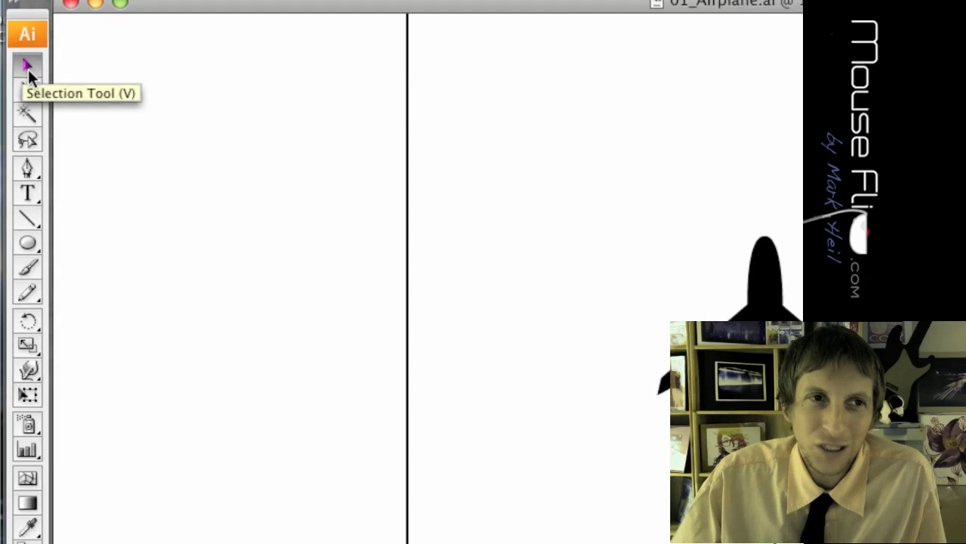
pyautogui.click(363, 189)
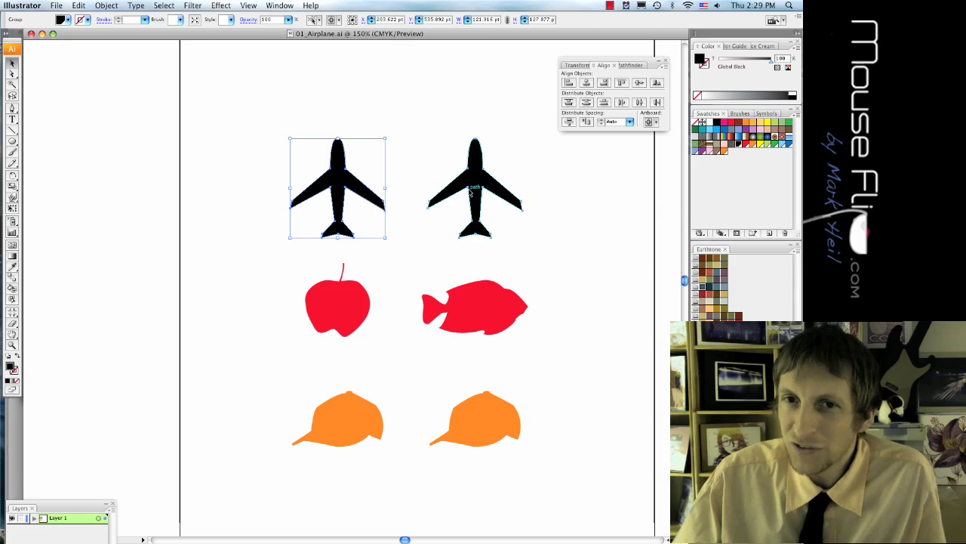
pyautogui.keyDown('shift'); pyautogui.click(471, 193); pyautogui.keyUp('shift')
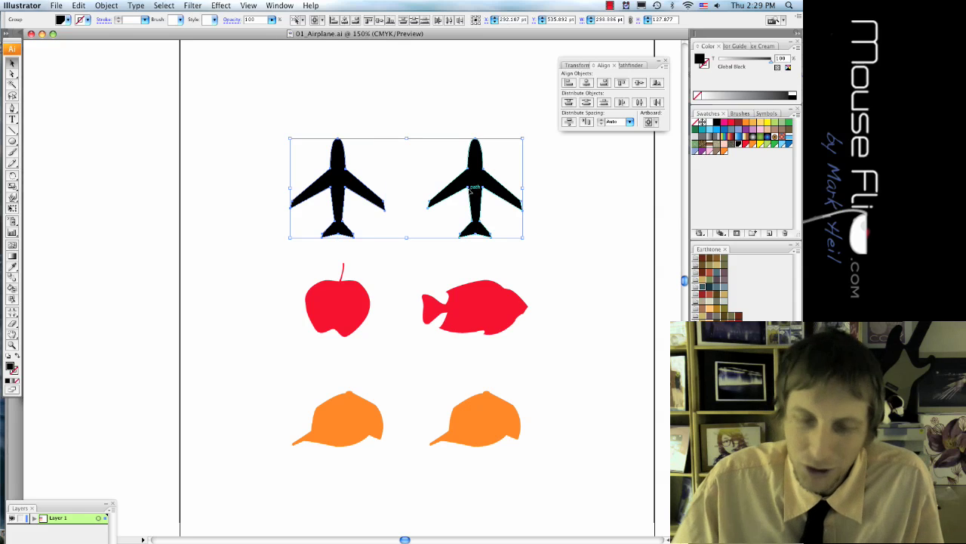
pyautogui.click(280, 123)
# Group the two airplanes with Cmd+G, nudge the group slightly upward, and reselect it
pyautogui.moveTo(256, 108); pyautogui.dragTo(563, 252)
pyautogui.press('super+shift+b')
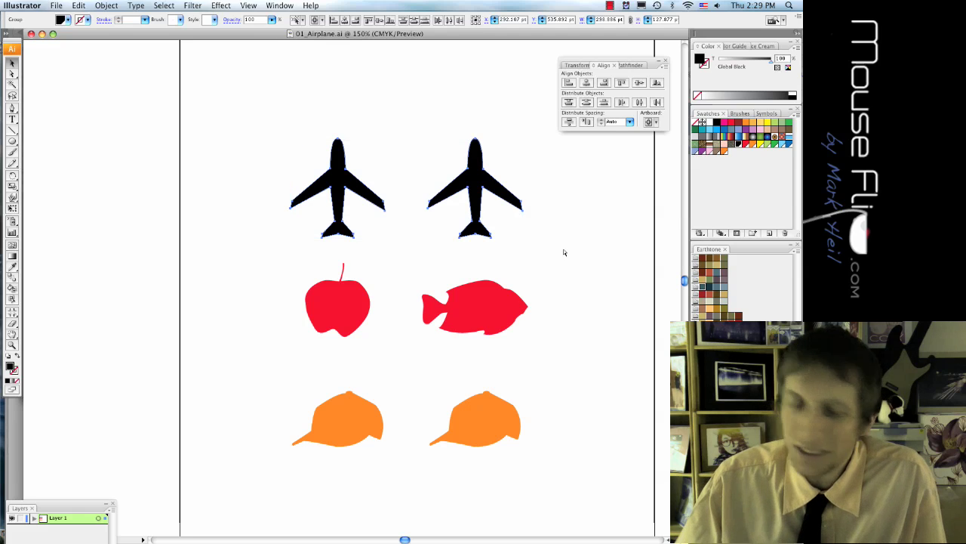
pyautogui.press('super+g')
pyautogui.click(567, 262)
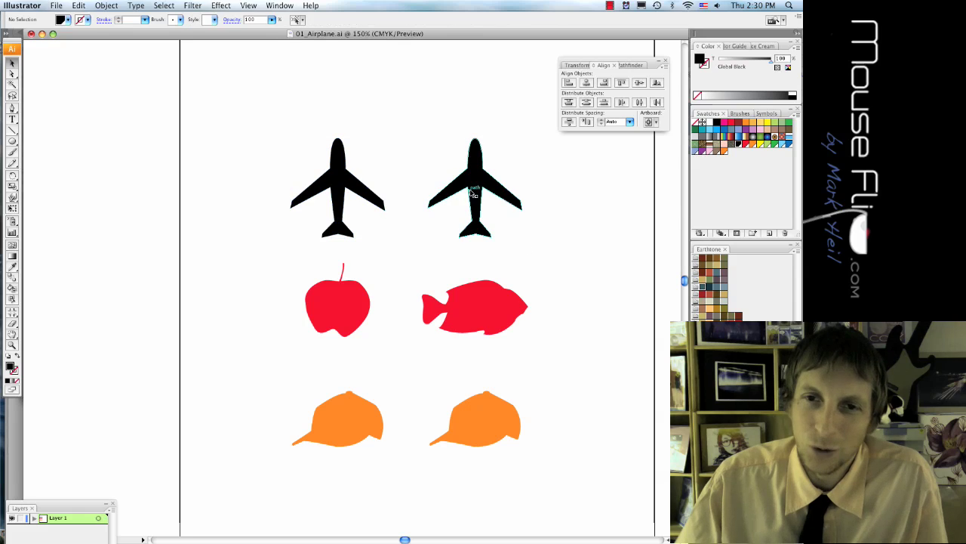
pyautogui.moveTo(472, 193)
pyautogui.mouseDown()
pyautogui.moveTo(472, 137)
pyautogui.moveTo(480, 176)
pyautogui.mouseUp()
pyautogui.click(254, 179)
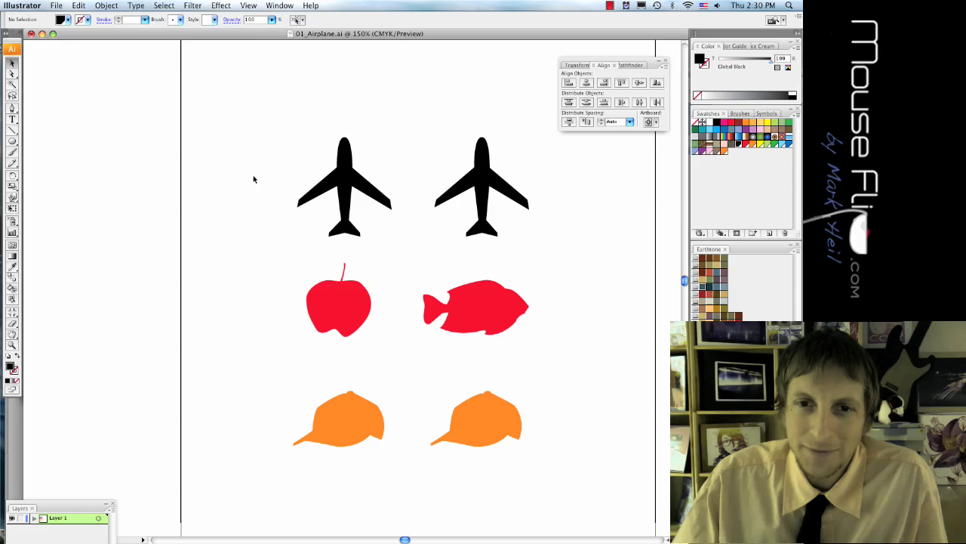
pyautogui.click(346, 138)
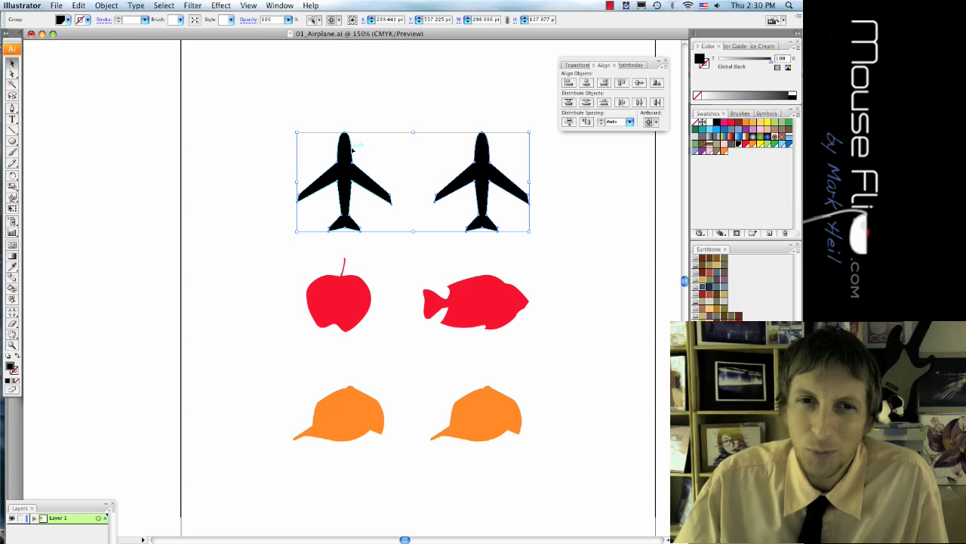
# With the Direct Selection tool, select only the top anchor at the left plane's nose
pyautogui.click(14, 77)
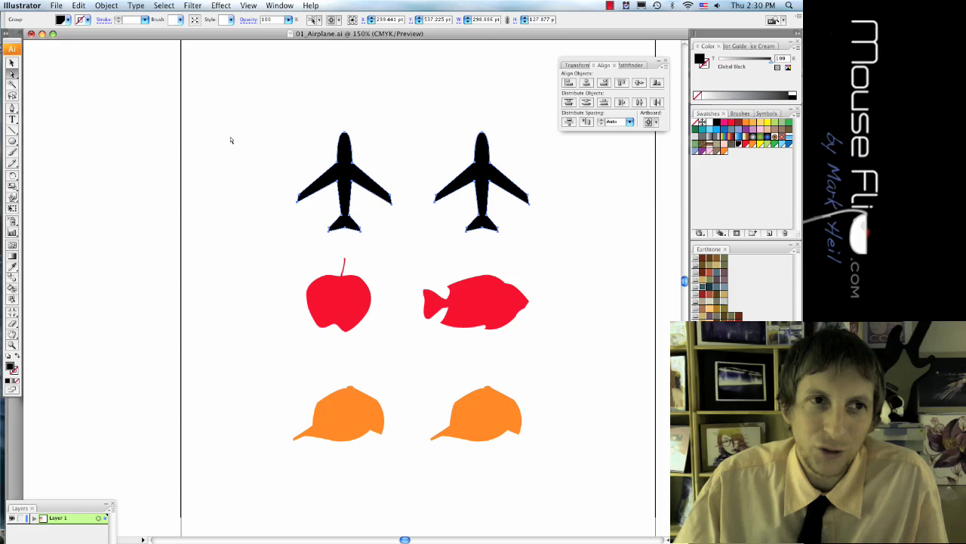
pyautogui.click(352, 126)
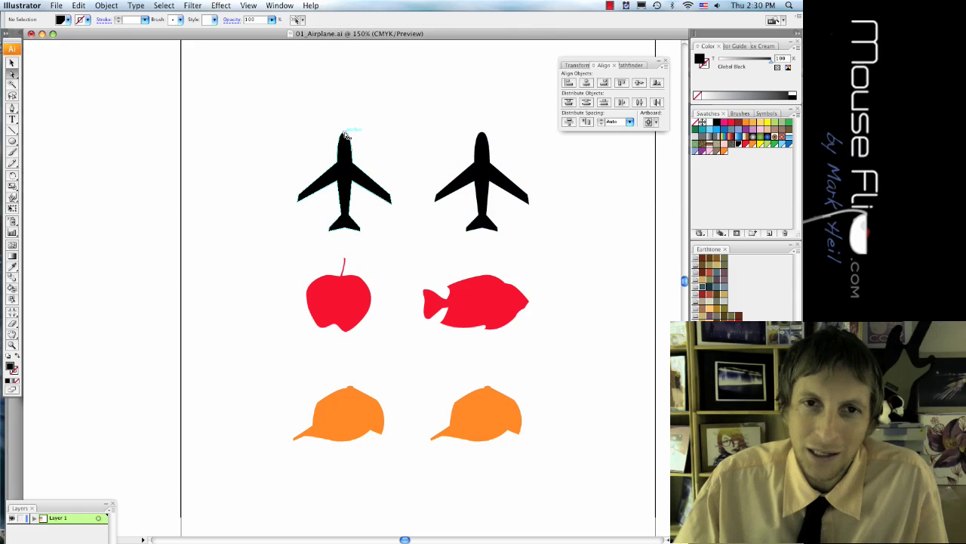
pyautogui.click(345, 135)
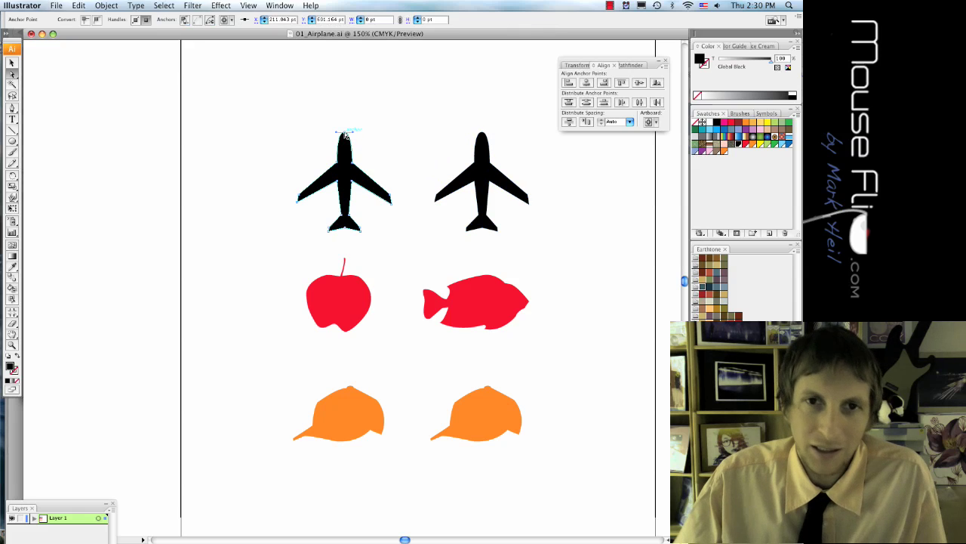
pyautogui.scroll(1, 346, 134)
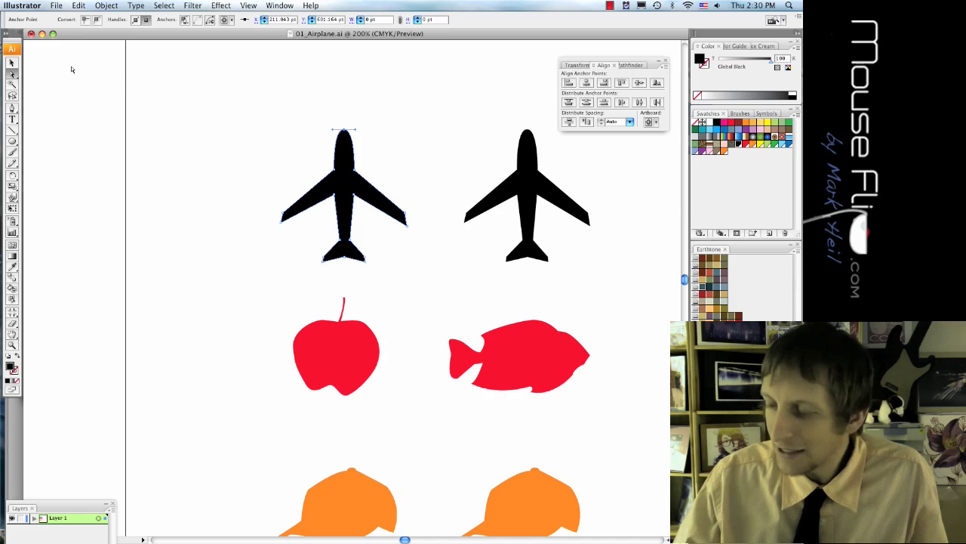
pyautogui.scroll(2, 176, 113)
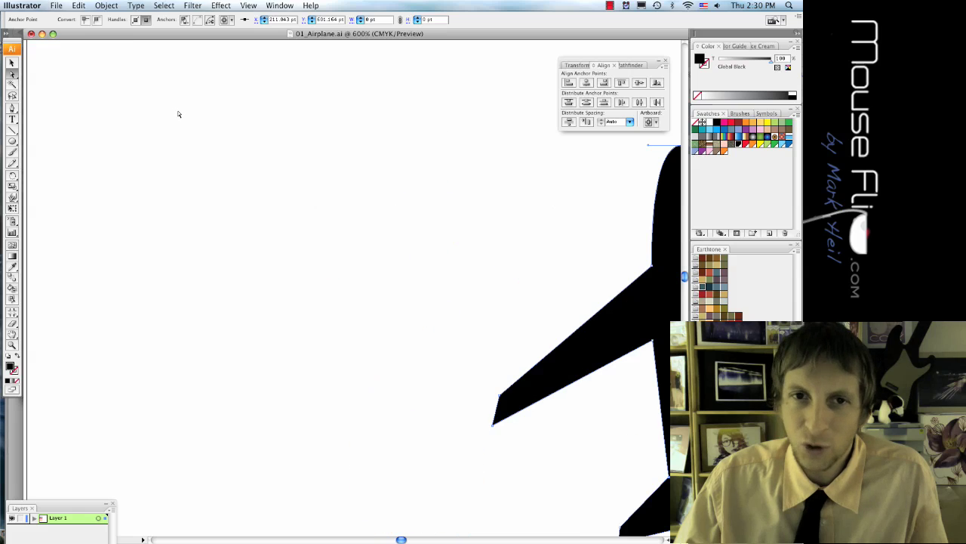
pyautogui.scroll(-7, 308, 169)
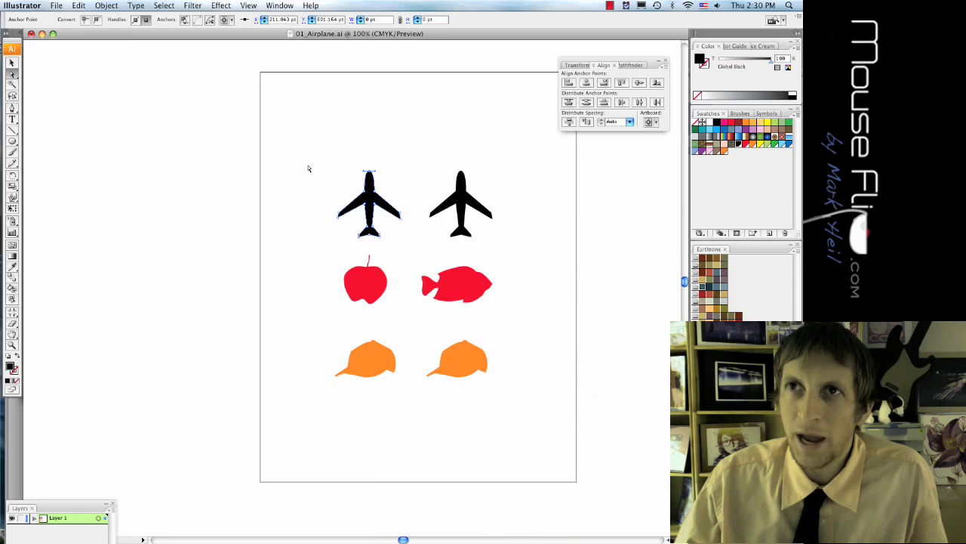
pyautogui.scroll(1, 308, 168)
pyautogui.scroll(2, 308, 168)
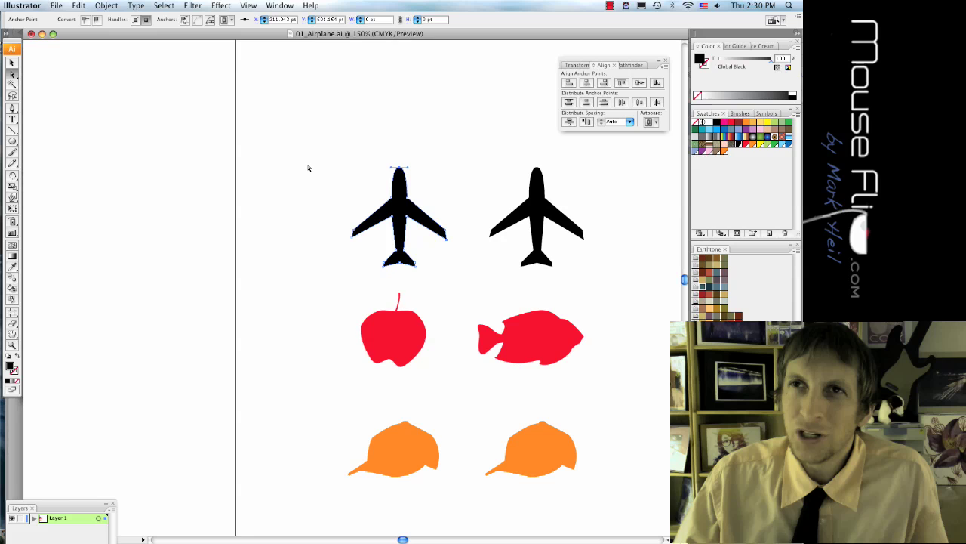
pyautogui.hscroll(6, 308, 168)
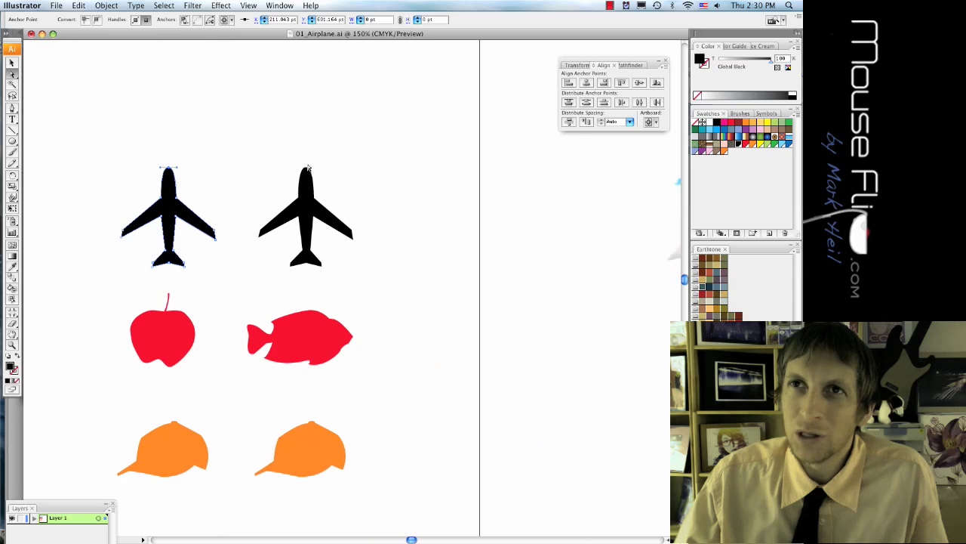
pyautogui.hscroll(-4, 308, 167)
pyautogui.hscroll(1, 302, 197)
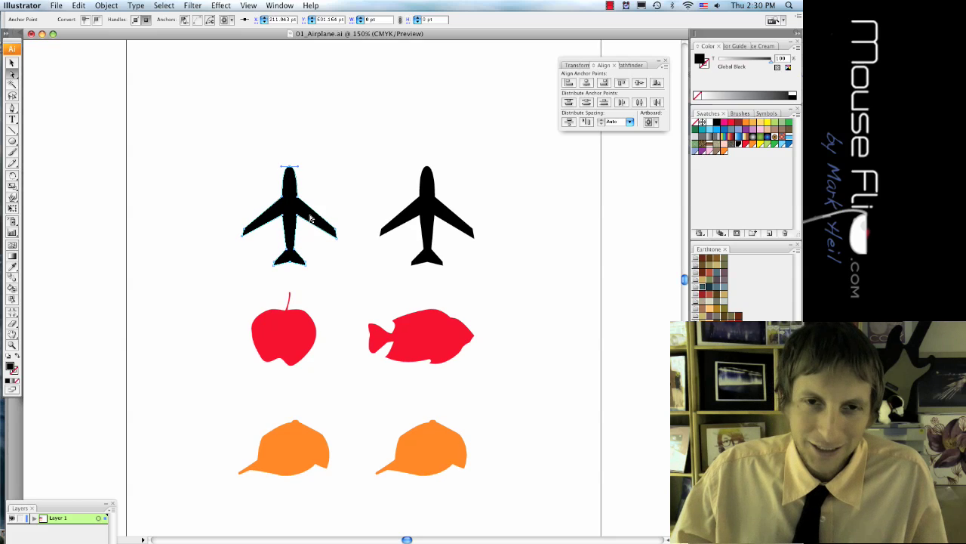
pyautogui.hscroll(-5, 320, 217)
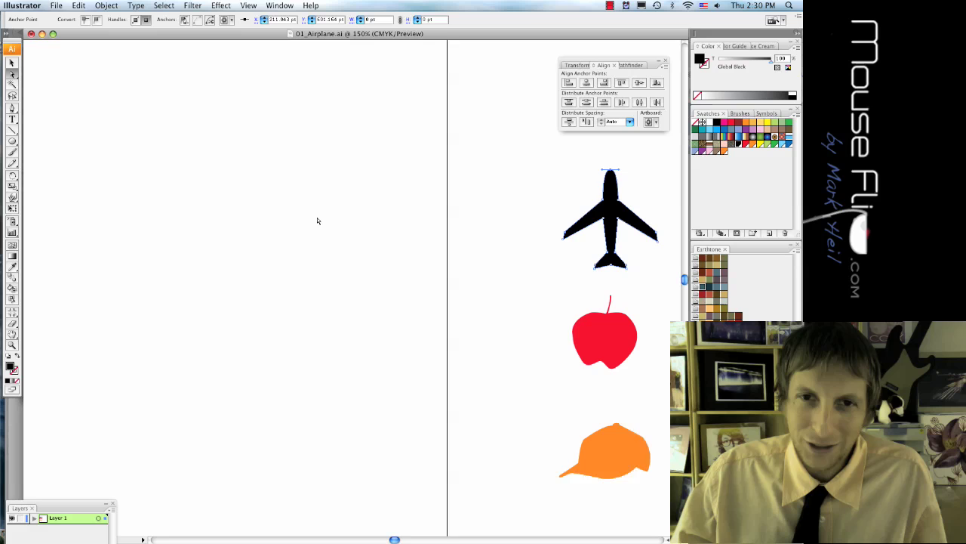
pyautogui.hscroll(5, 317, 221)
pyautogui.scroll(-1, 305, 219)
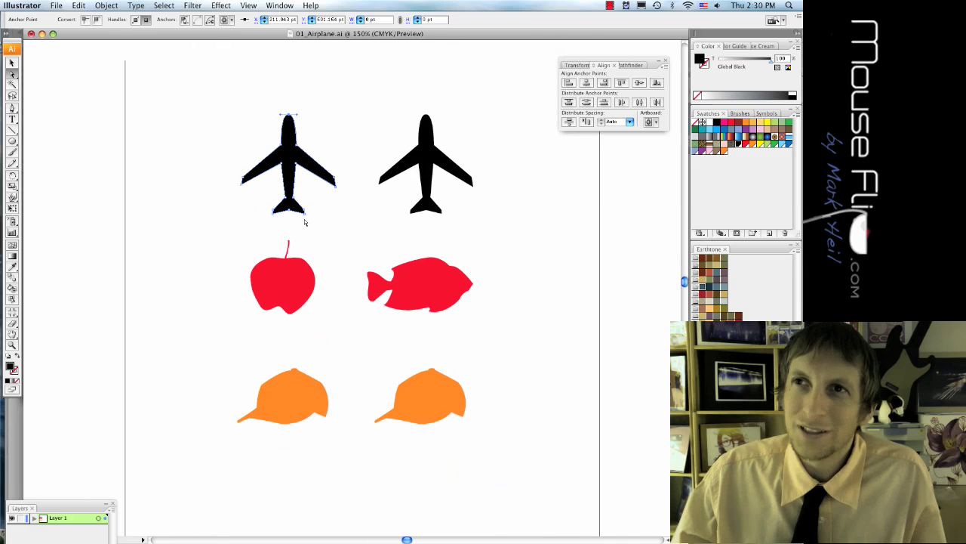
pyautogui.hscroll(-1, 305, 222)
pyautogui.scroll(1, 305, 222)
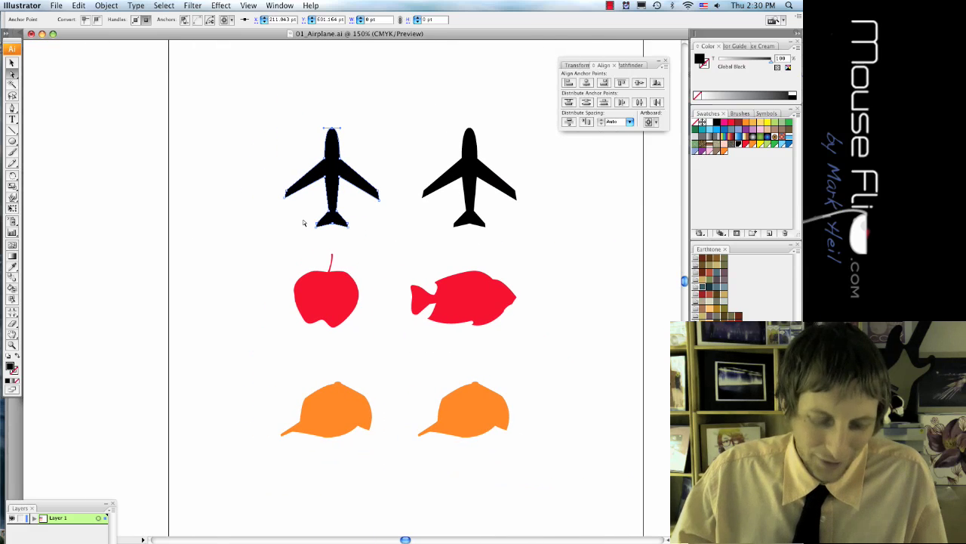
pyautogui.press('v')
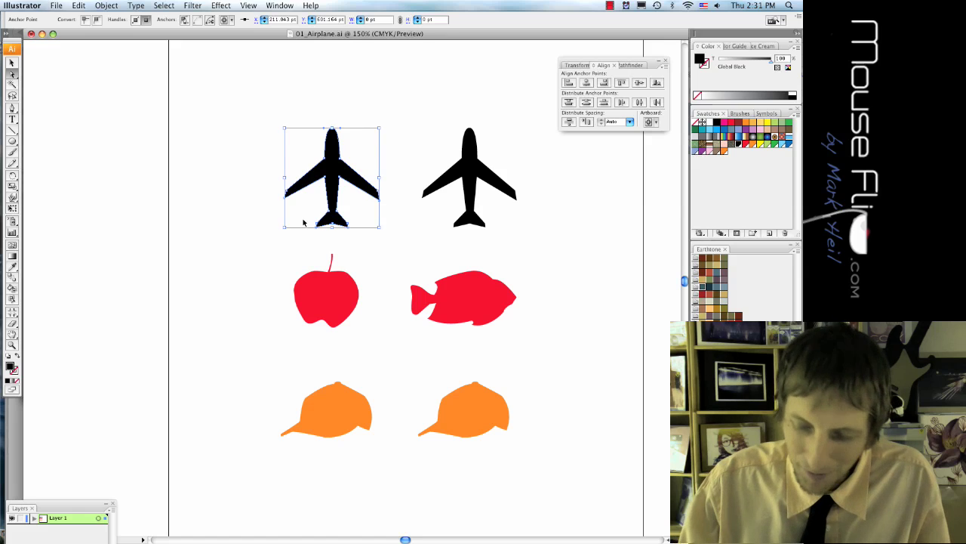
pyautogui.press('super+equal')
pyautogui.press('super+equal')
pyautogui.press('super+equal')
pyautogui.press('super+minus')
pyautogui.press('super+minus')
pyautogui.press('super+minus')
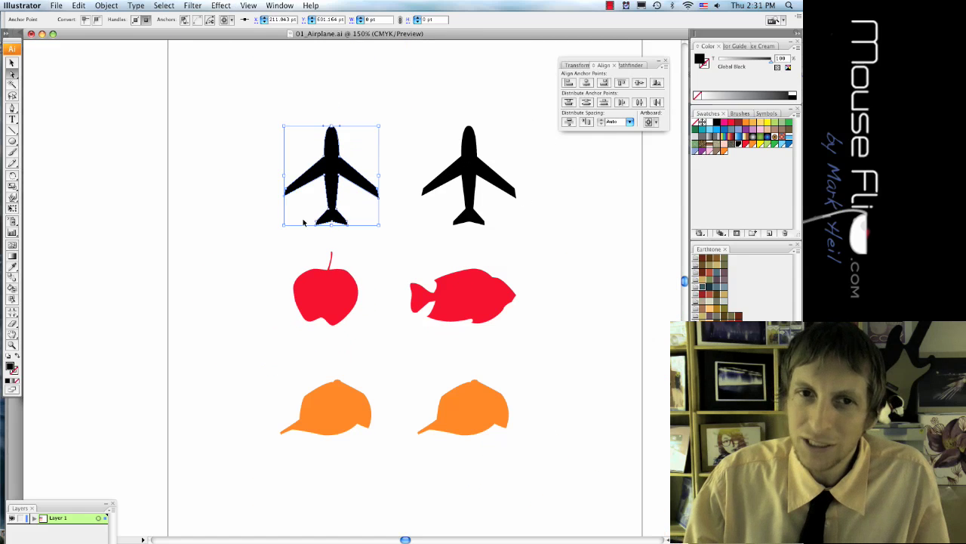
pyautogui.press('a')
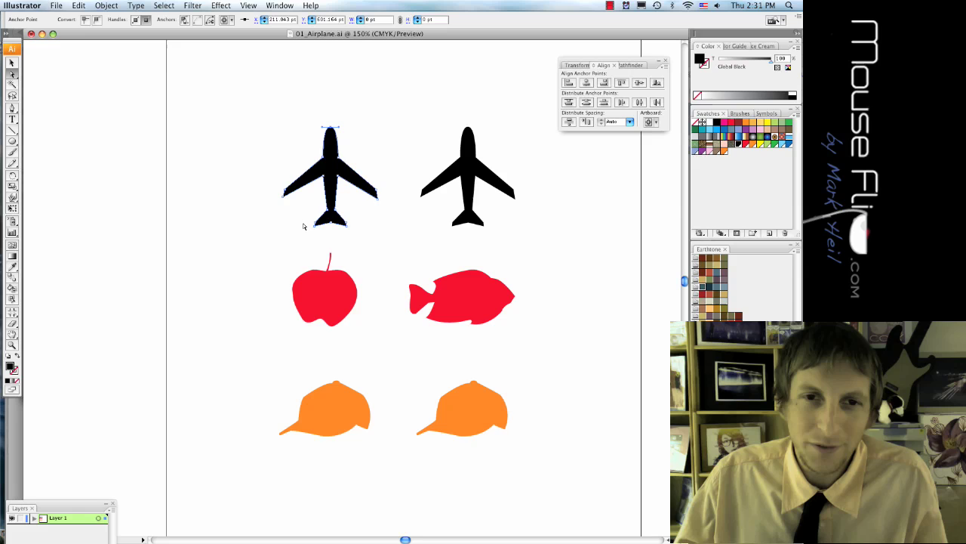
pyautogui.hscroll(5, 303, 226)
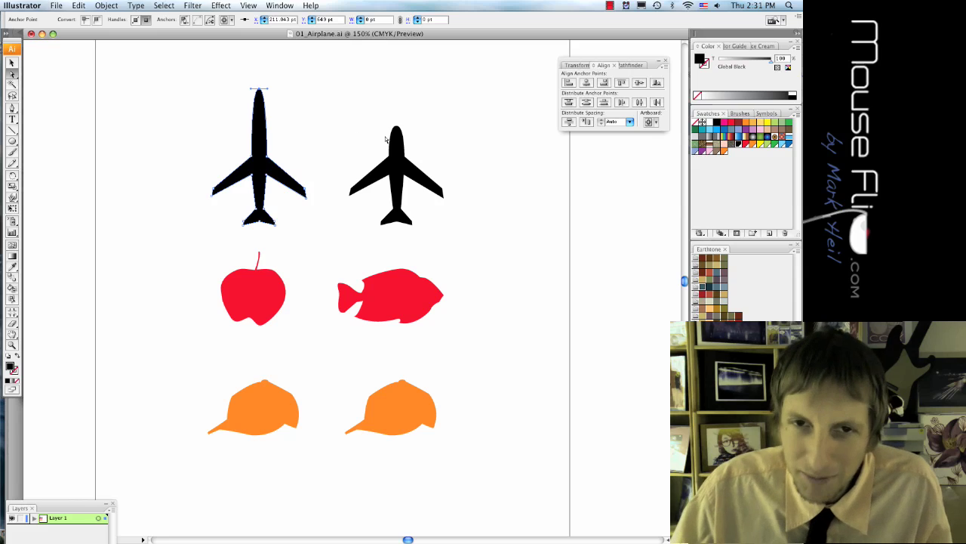
# Drag the right airplane's nose anchor and its curve handle to make a short, rounded nose
pyautogui.click(393, 139)
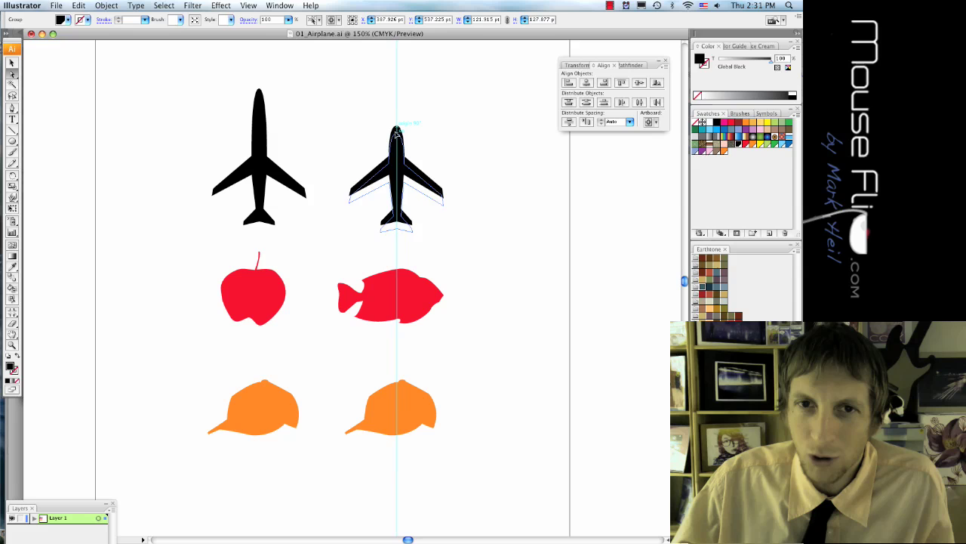
pyautogui.click(399, 119)
pyautogui.click(396, 127)
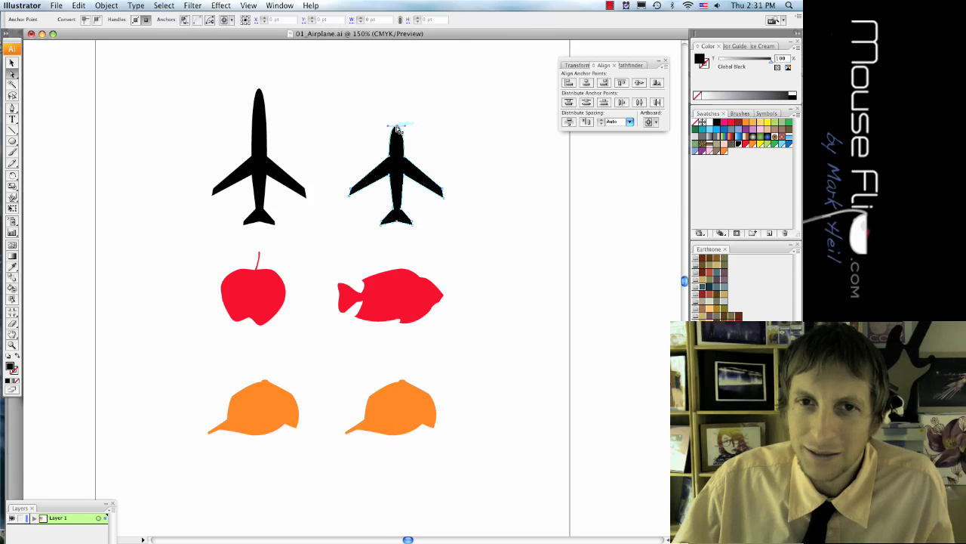
pyautogui.moveTo(397, 138); pyautogui.dragTo(429, 140)
pyautogui.click(393, 149)
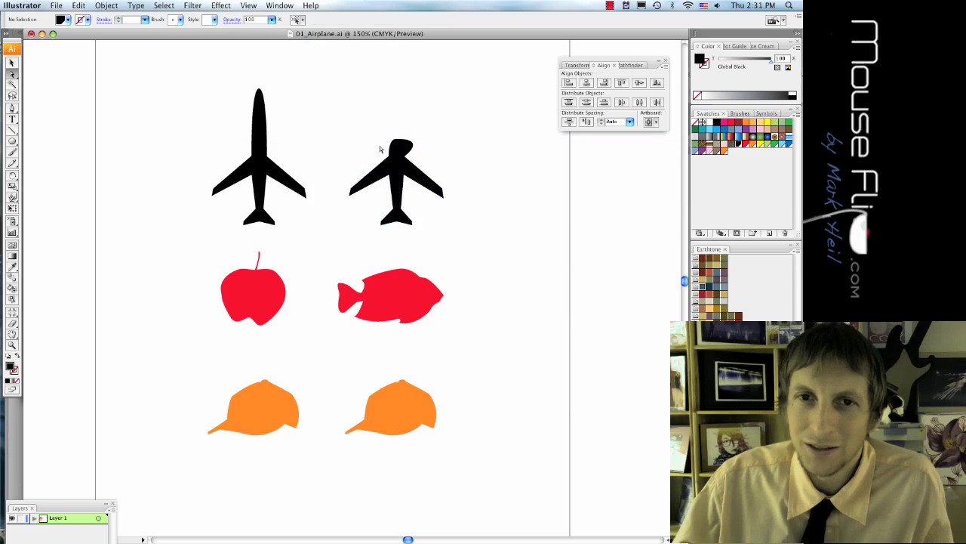
pyautogui.click(400, 142)
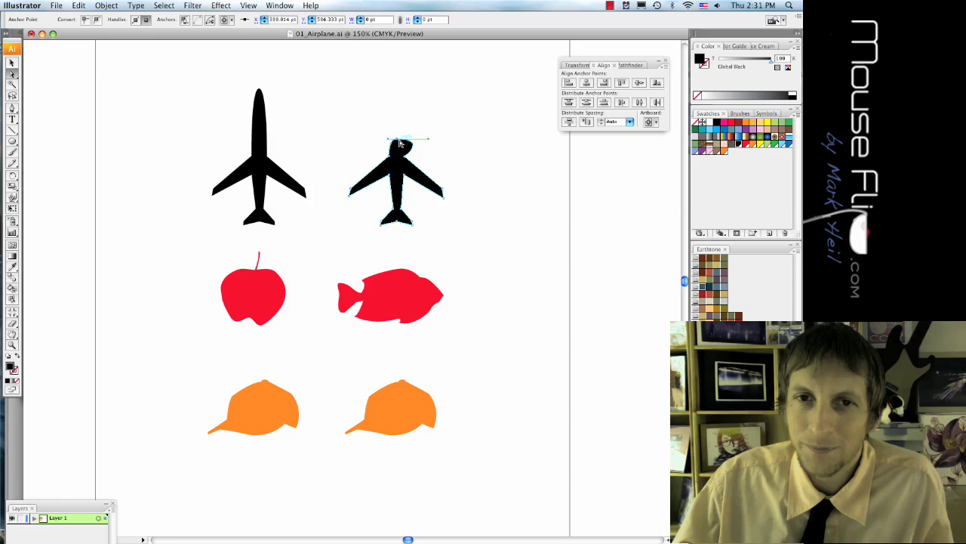
pyautogui.moveTo(390, 141); pyautogui.dragTo(367, 140)
pyautogui.click(474, 157)
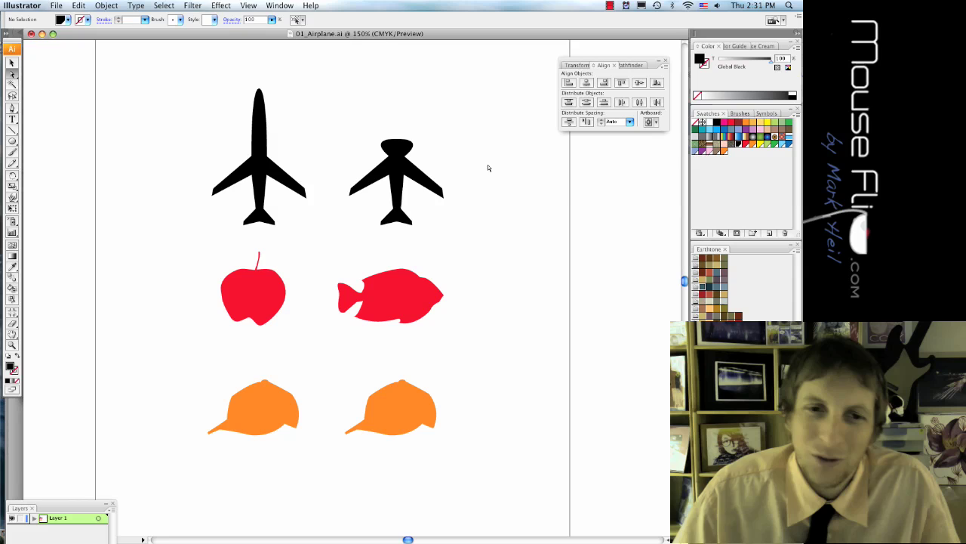
# Select the red apple and fill it with the green swatch from the Swatches panel
pyautogui.scroll(-1, 408, 204)
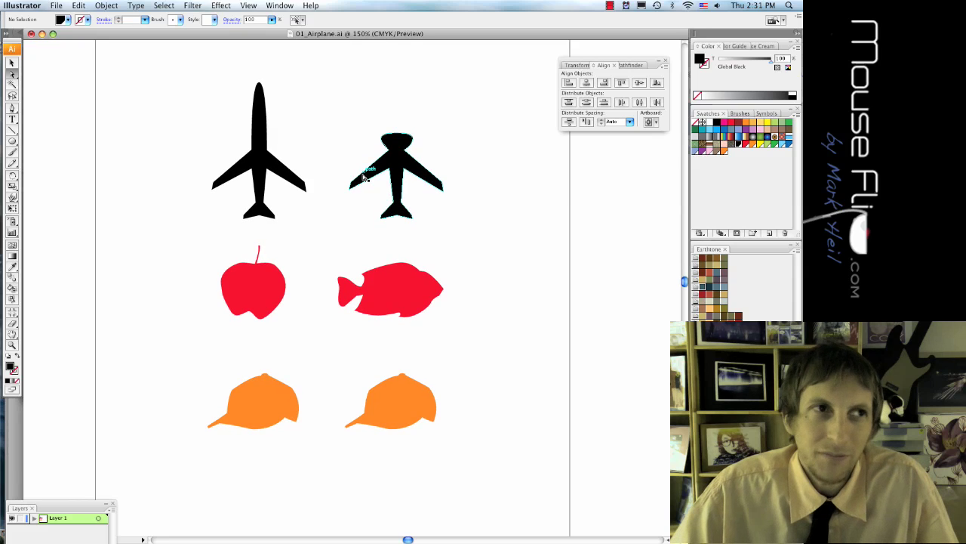
pyautogui.click(261, 264)
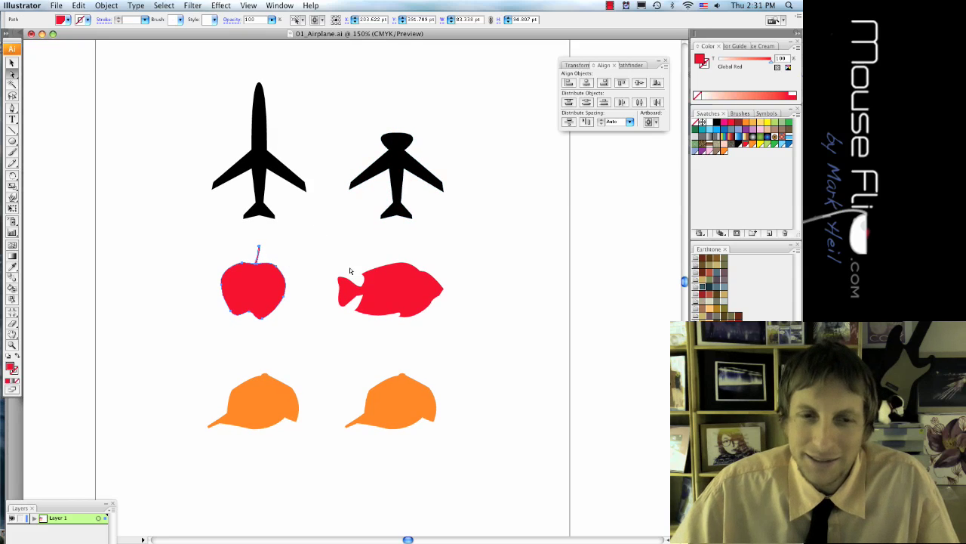
pyautogui.scroll(-1, 349, 270)
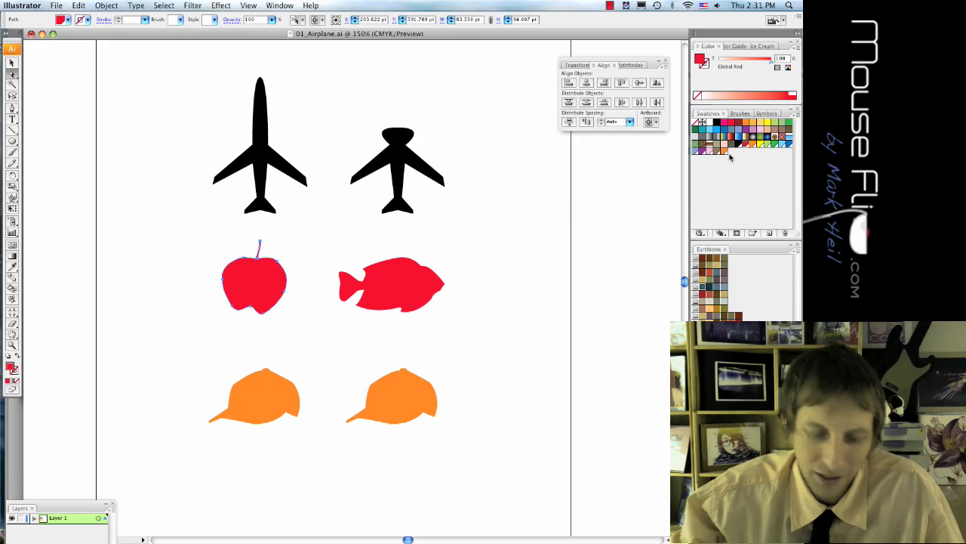
pyautogui.press('v')
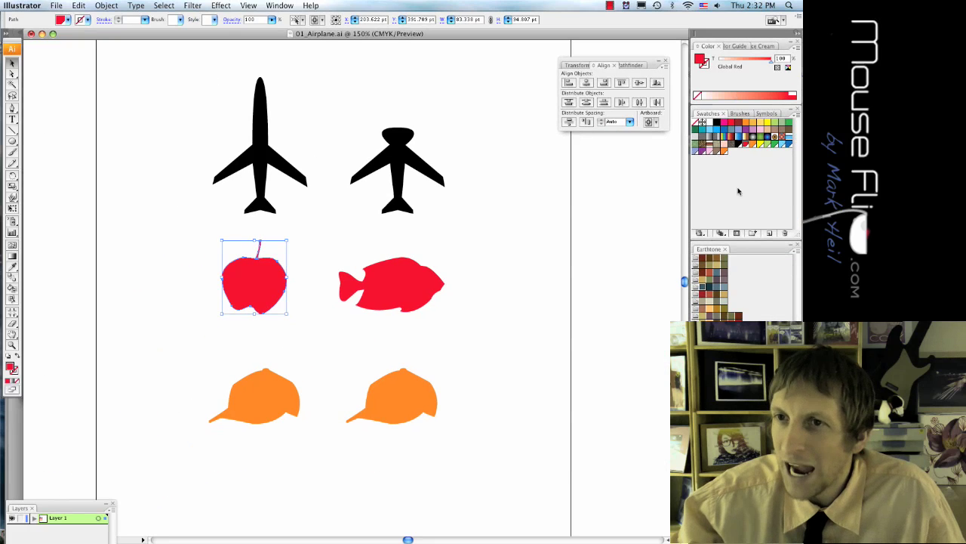
pyautogui.click(273, 6)
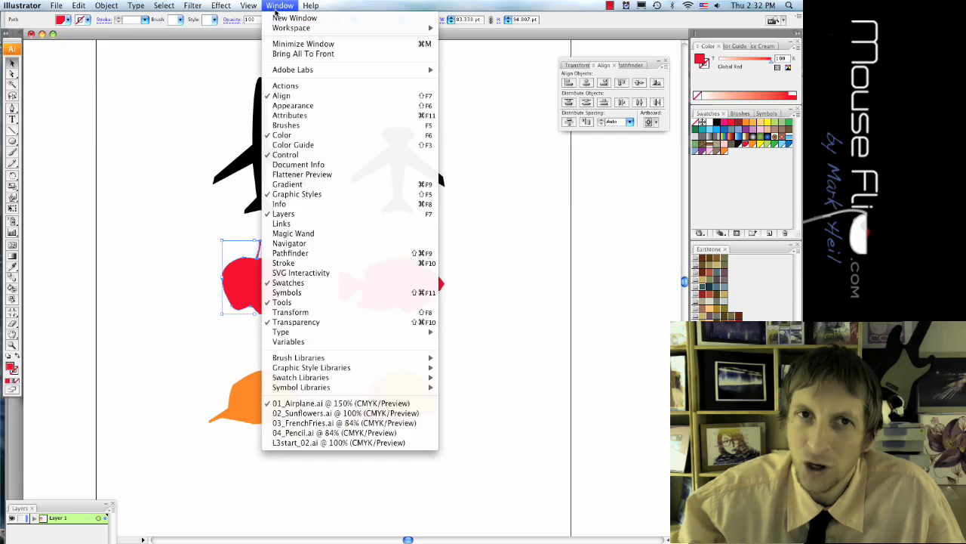
pyautogui.moveTo(290, 28)
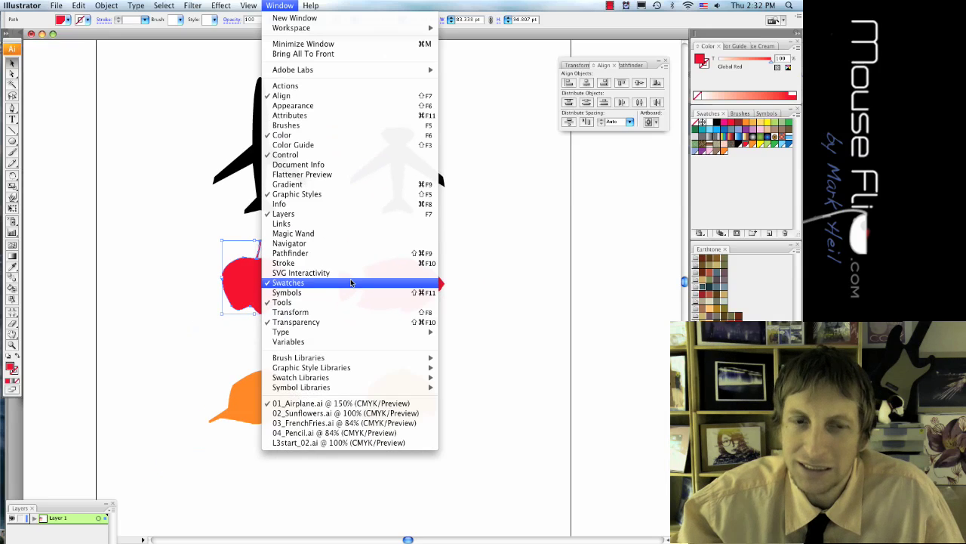
pyautogui.click(572, 219)
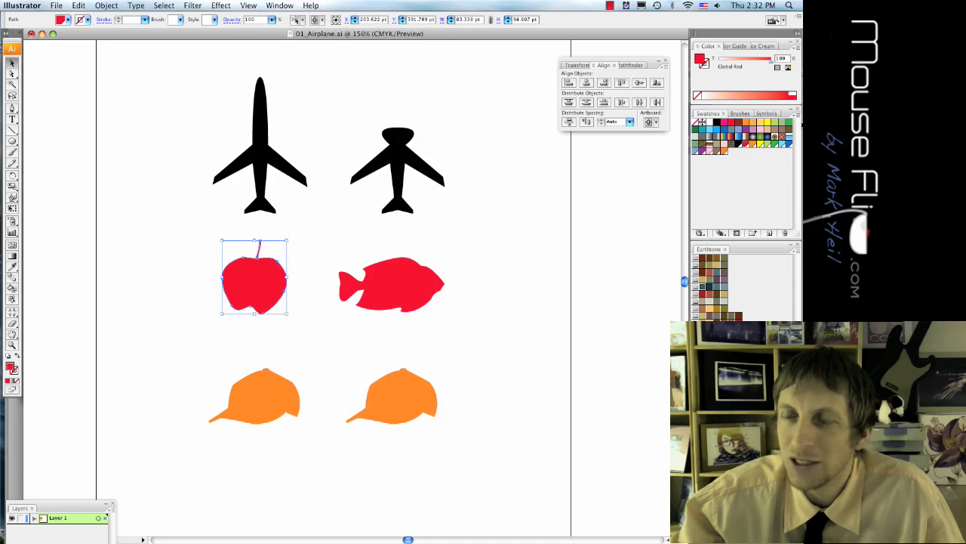
pyautogui.click(789, 124)
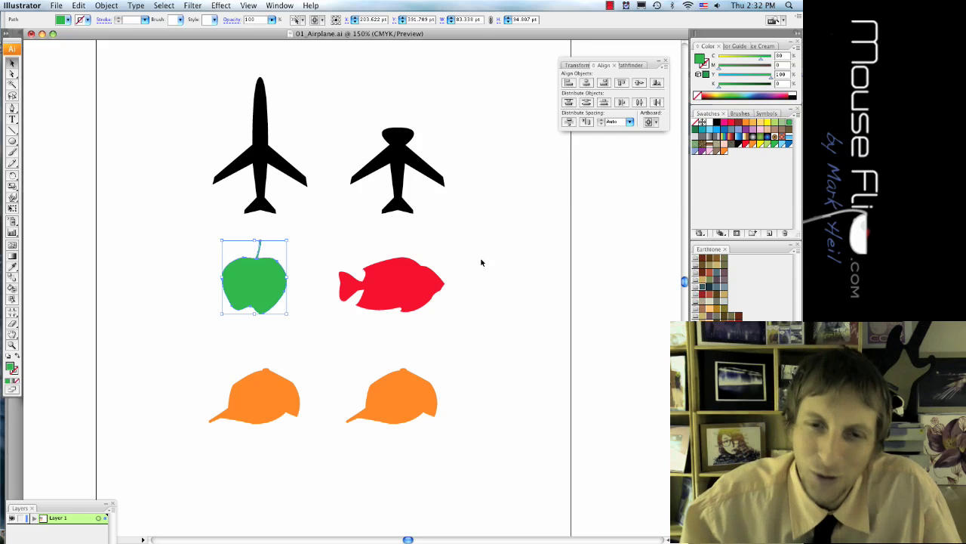
pyautogui.click(474, 287)
pyautogui.click(408, 282)
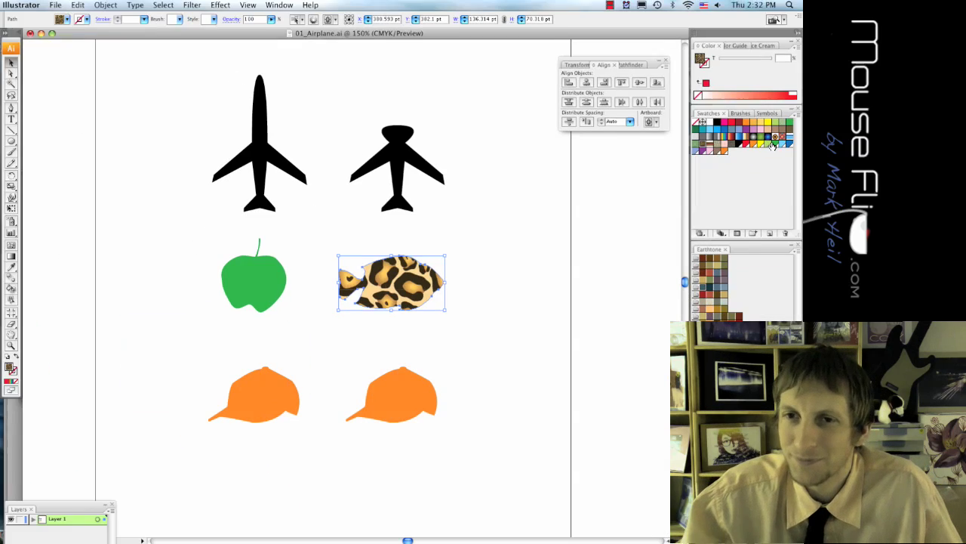
# Deselect the fish, now filled with the leopard-print pattern swatch
pyautogui.click(542, 303)
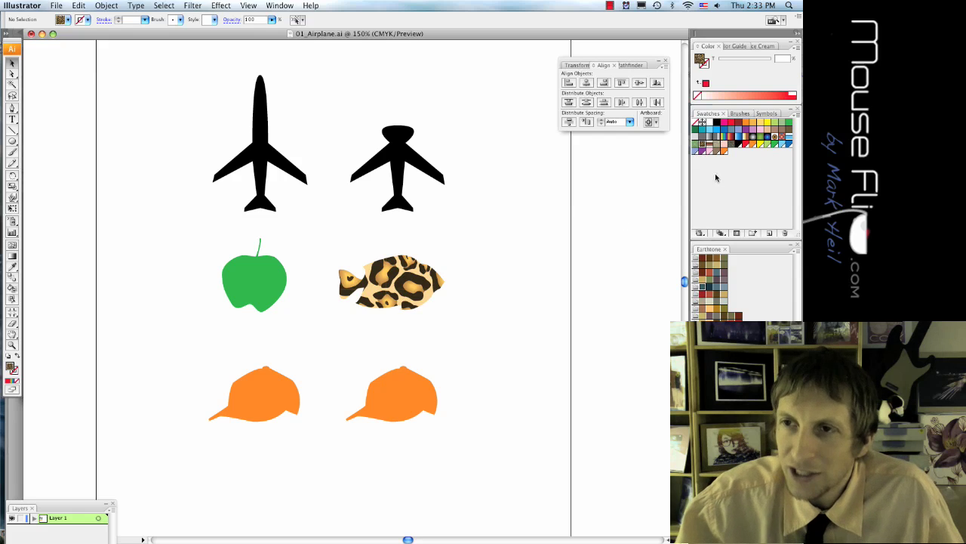
pyautogui.click(796, 118)
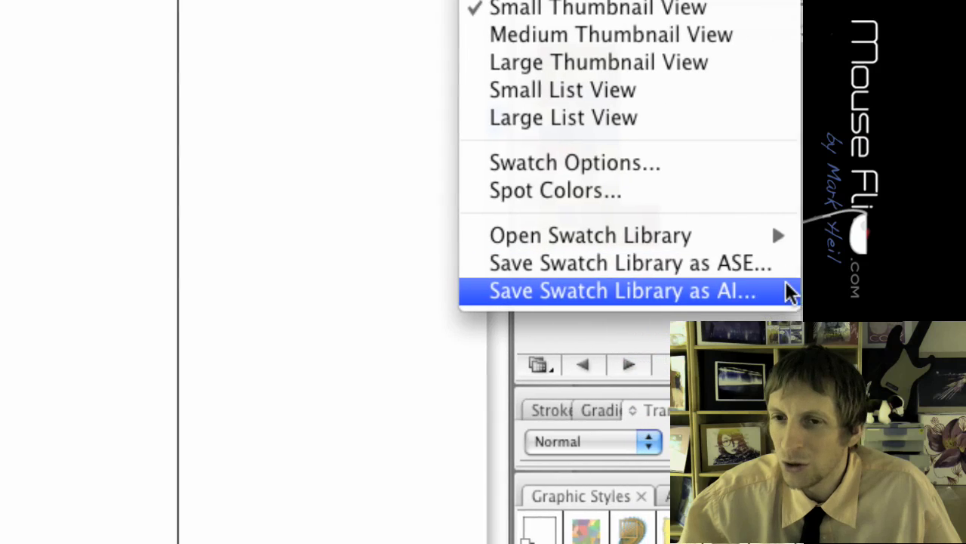
pyautogui.moveTo(764, 237)
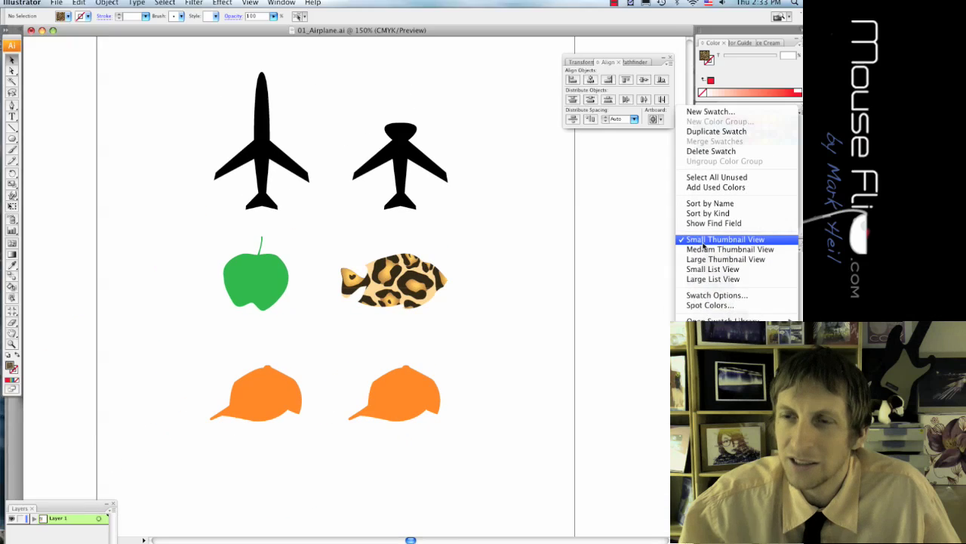
pyautogui.click(630, 254)
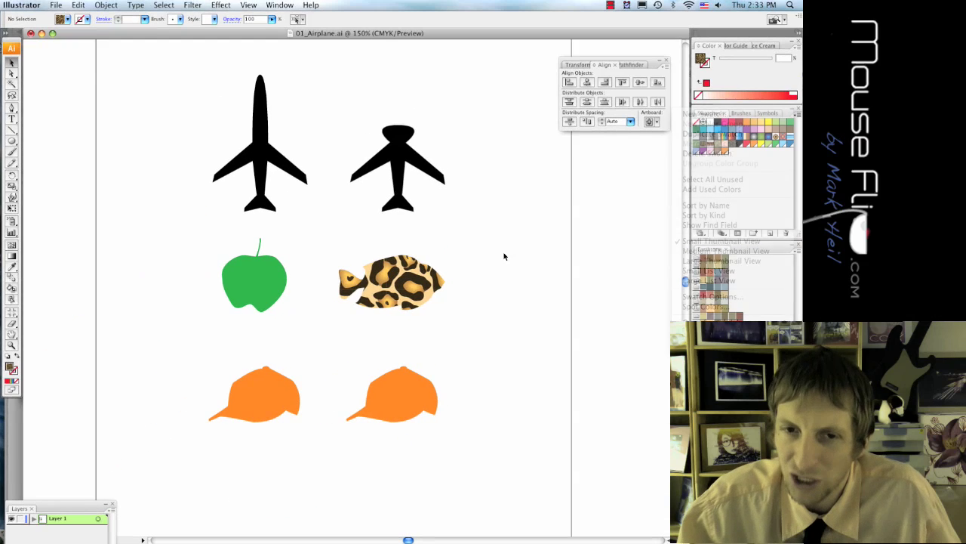
# Move the left orange cap toward the centre and flatten the cap copy beneath it
pyautogui.click(265, 416)
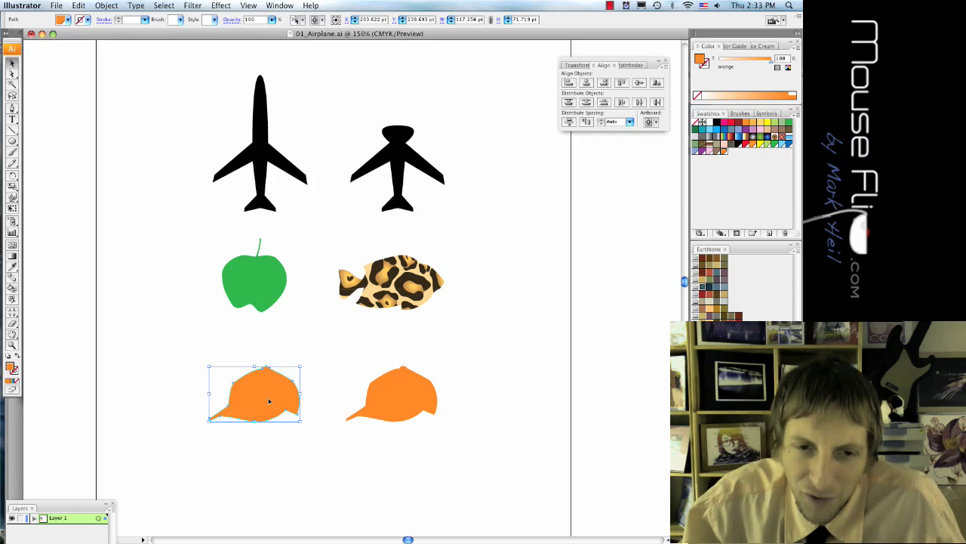
pyautogui.moveTo(268, 401); pyautogui.dragTo(328, 386)
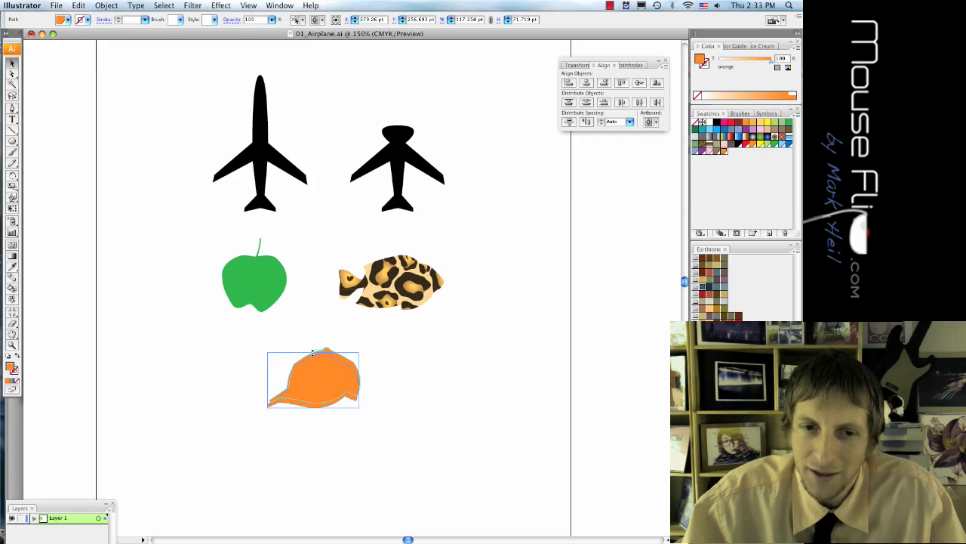
pyautogui.moveTo(312, 353); pyautogui.dragTo(331, 421)
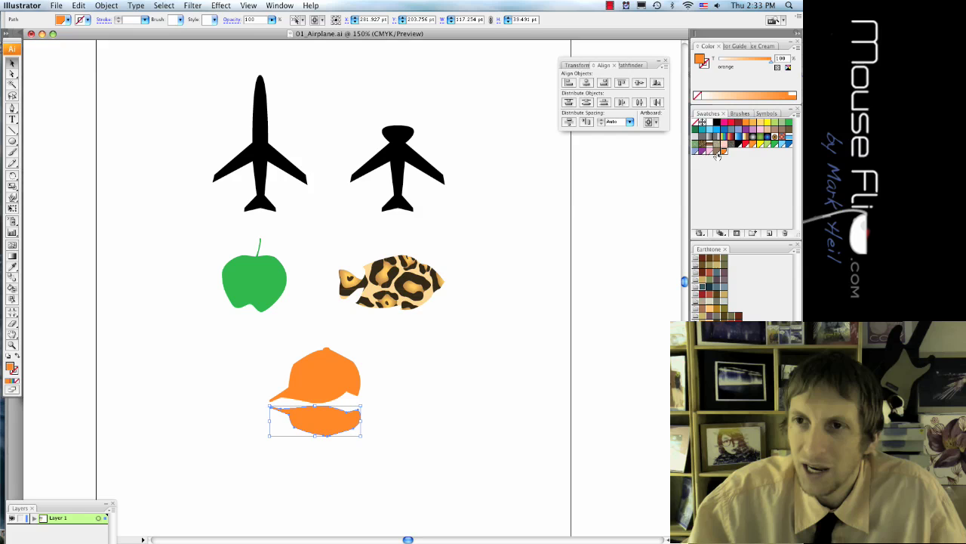
# Fill the flattened lower cap shape light grey after trying the White, Black gradient
pyautogui.click(711, 138)
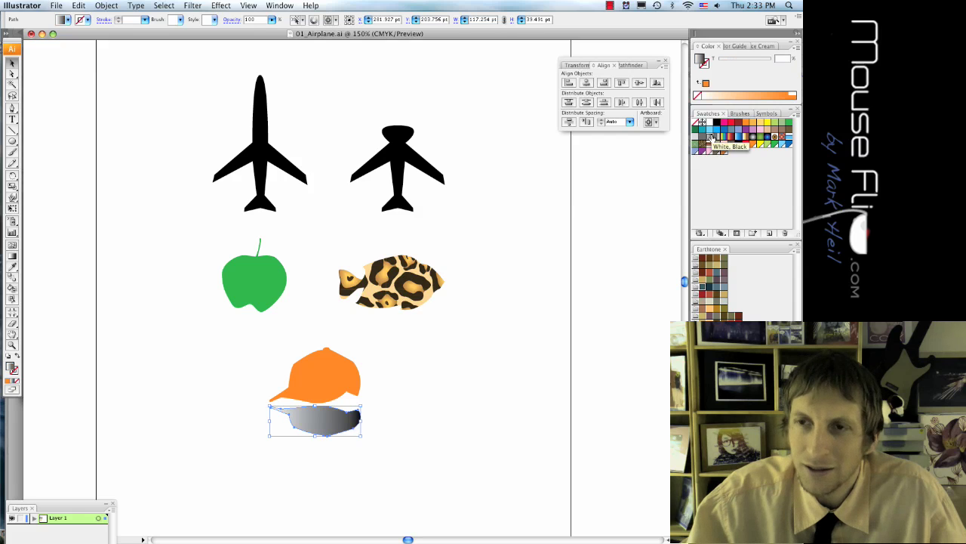
pyautogui.click(695, 138)
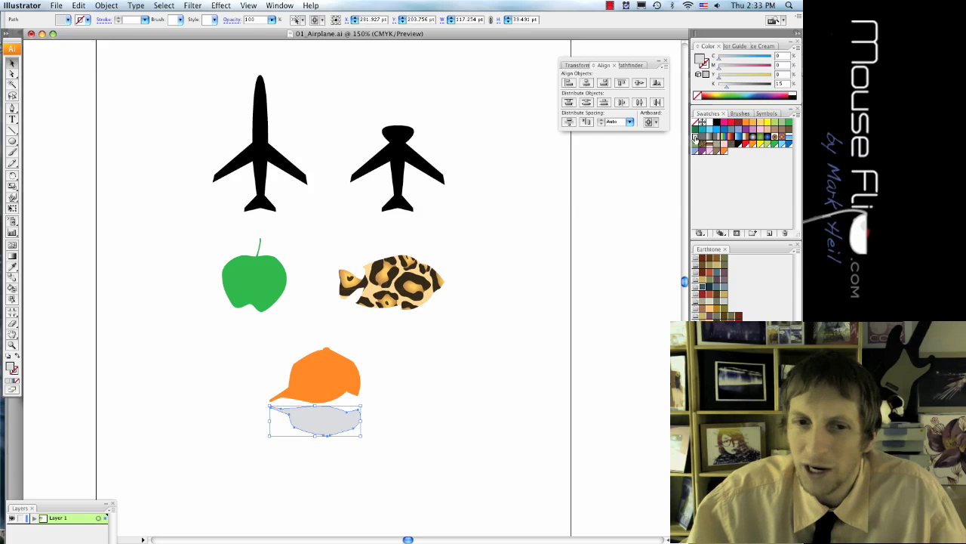
pyautogui.click(361, 424)
pyautogui.click(330, 425)
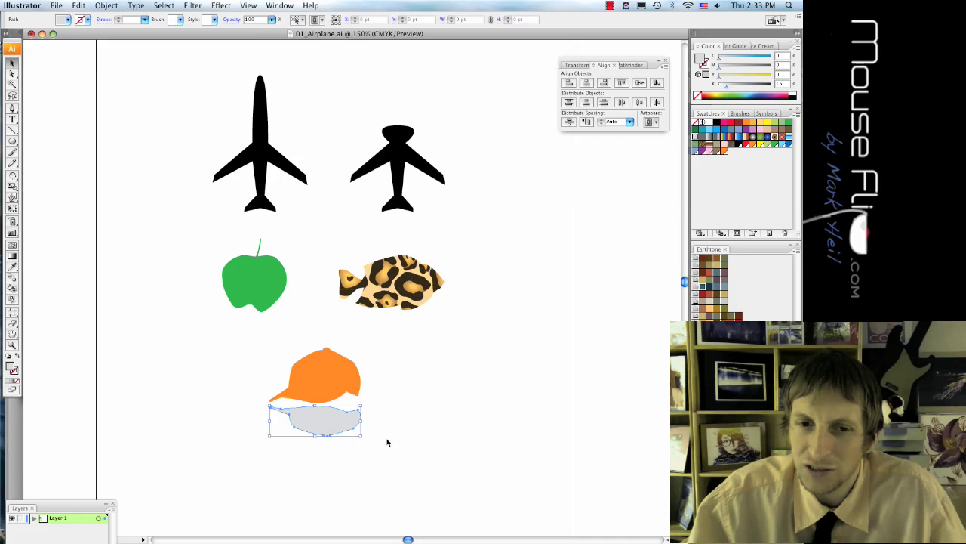
pyautogui.click(540, 379)
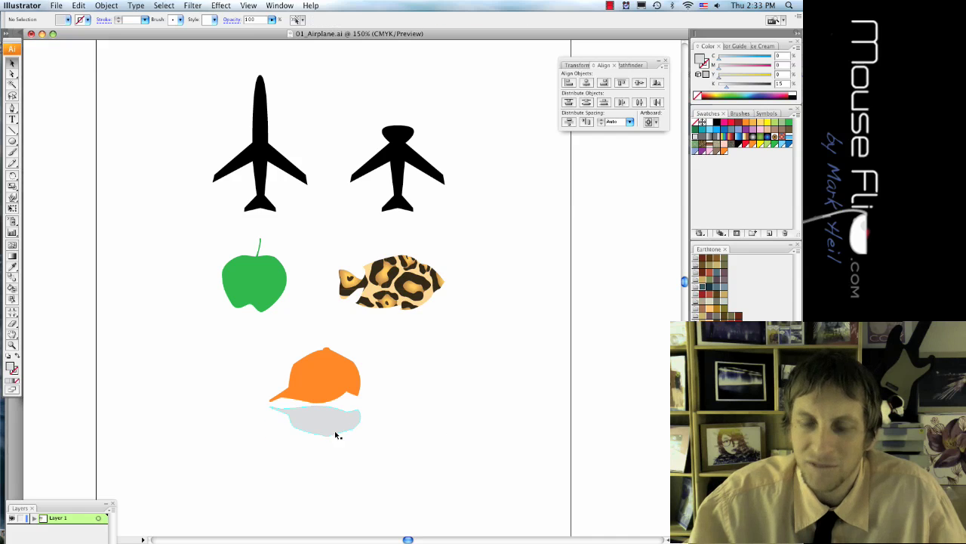
pyautogui.click(337, 436)
pyautogui.click(515, 400)
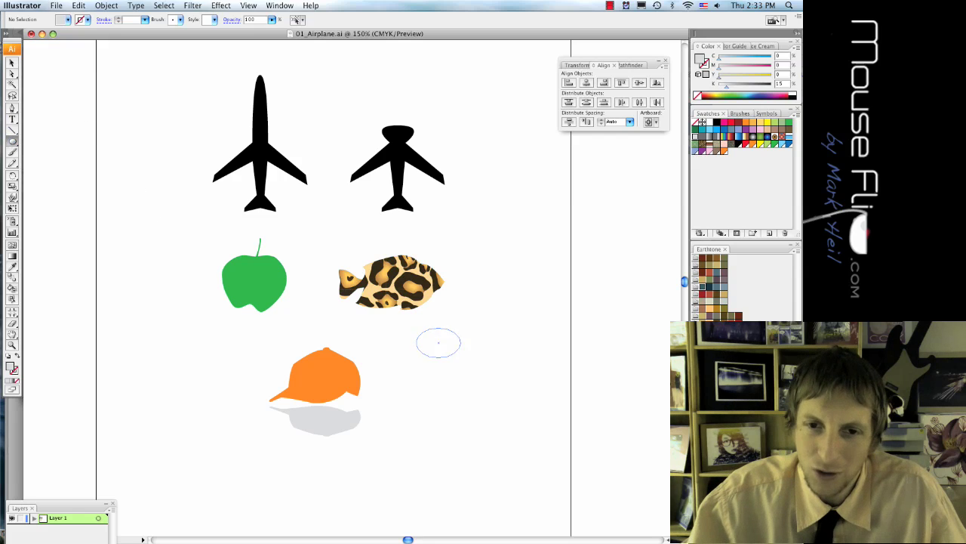
# Sketch a yellow circle and a short black-stroked line to the right of the cap
pyautogui.moveTo(460, 357); pyautogui.dragTo(466, 374)
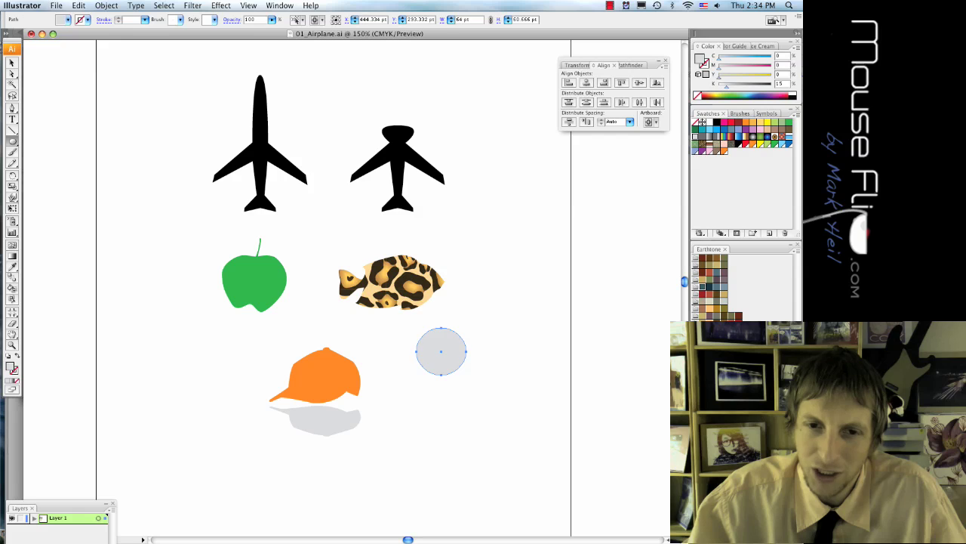
pyautogui.click(767, 123)
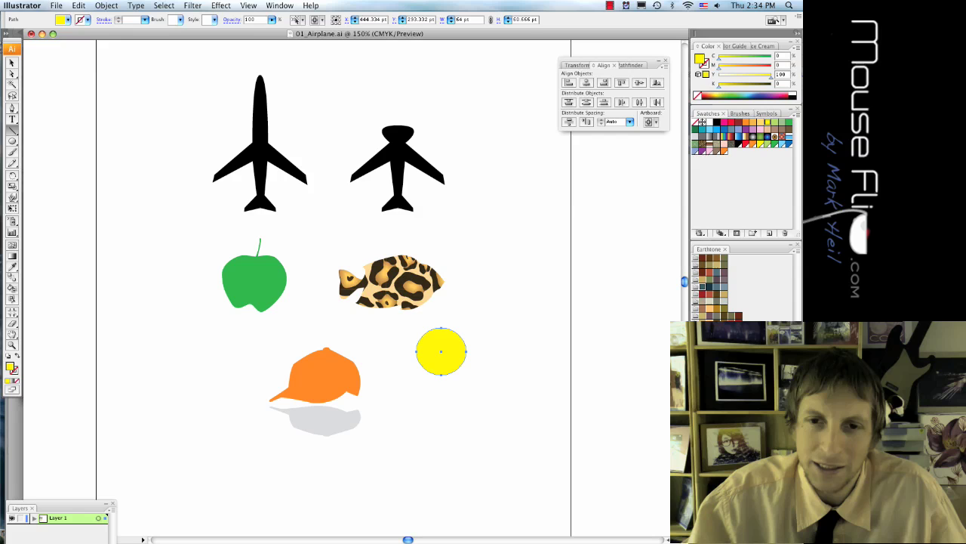
pyautogui.moveTo(475, 324); pyautogui.dragTo(477, 317)
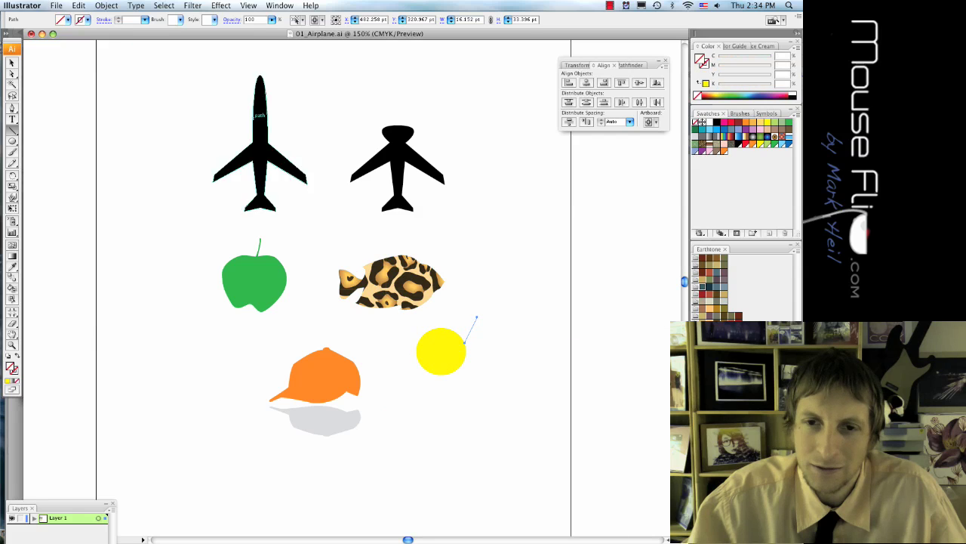
pyautogui.click(82, 21)
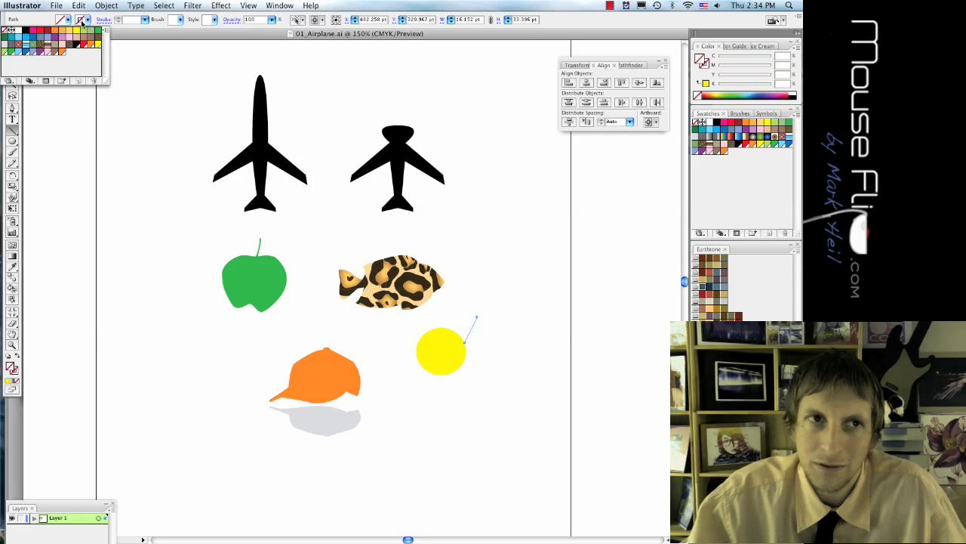
pyautogui.click(25, 30)
pyautogui.click(241, 138)
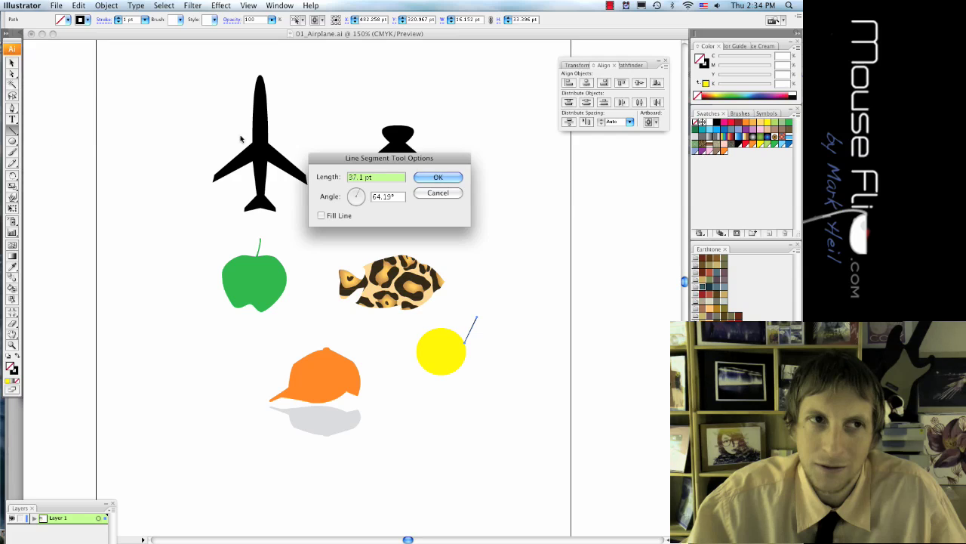
pyautogui.click(440, 194)
# Delete the yellow circle and its line, and move the airplane window aside
pyautogui.click(16, 64)
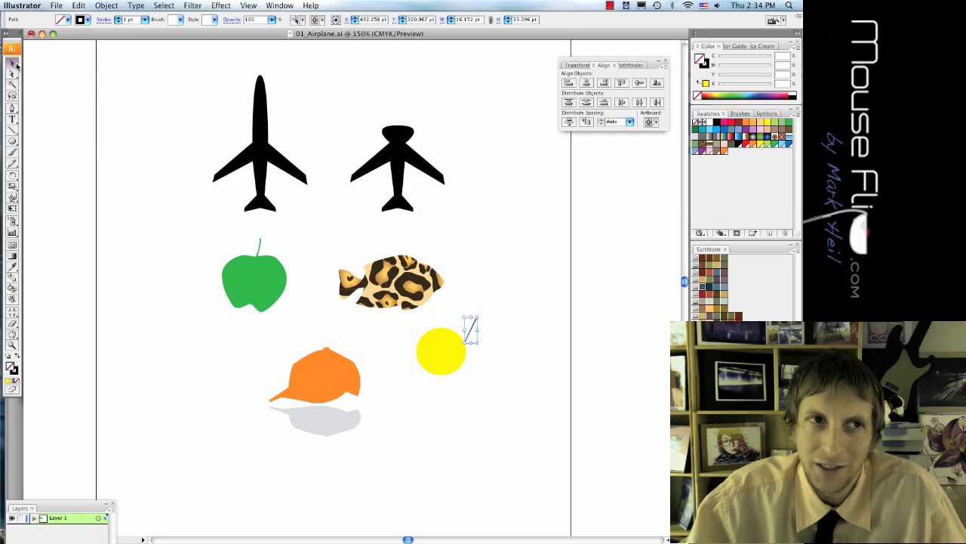
pyautogui.moveTo(504, 395); pyautogui.dragTo(430, 316)
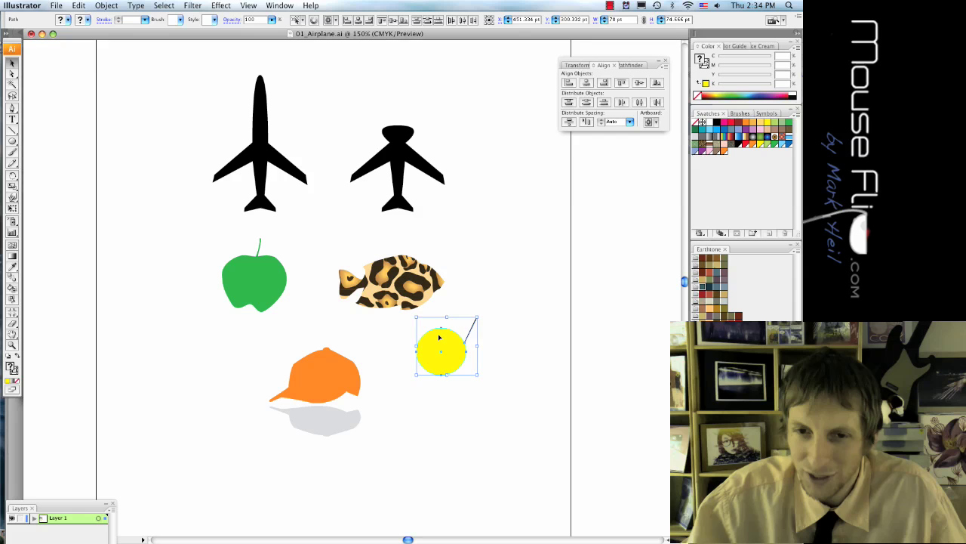
pyautogui.press('Delete')
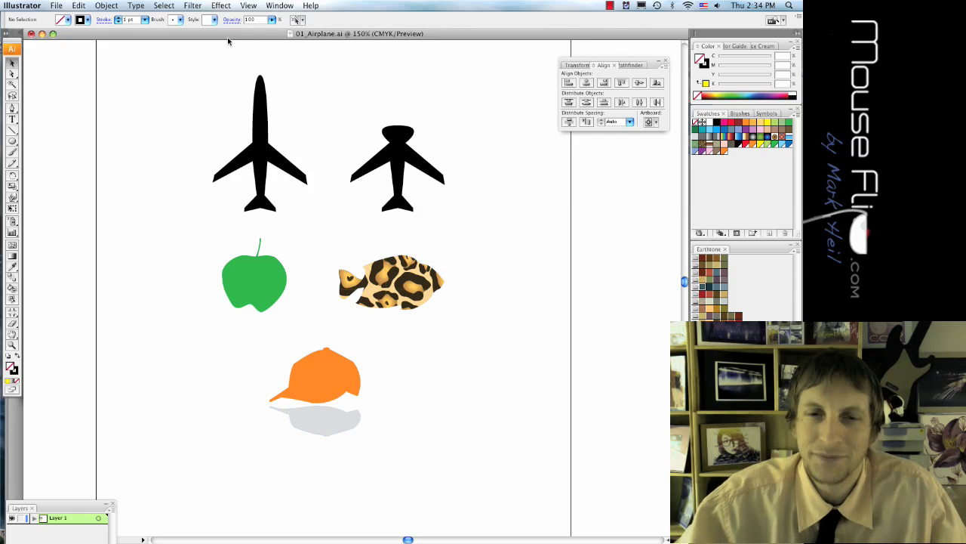
pyautogui.moveTo(229, 42); pyautogui.dragTo(236, 111)
# Bring 02_Sunflowers.ai forward and enlarge its window to fill the workspace
pyautogui.click(320, 48)
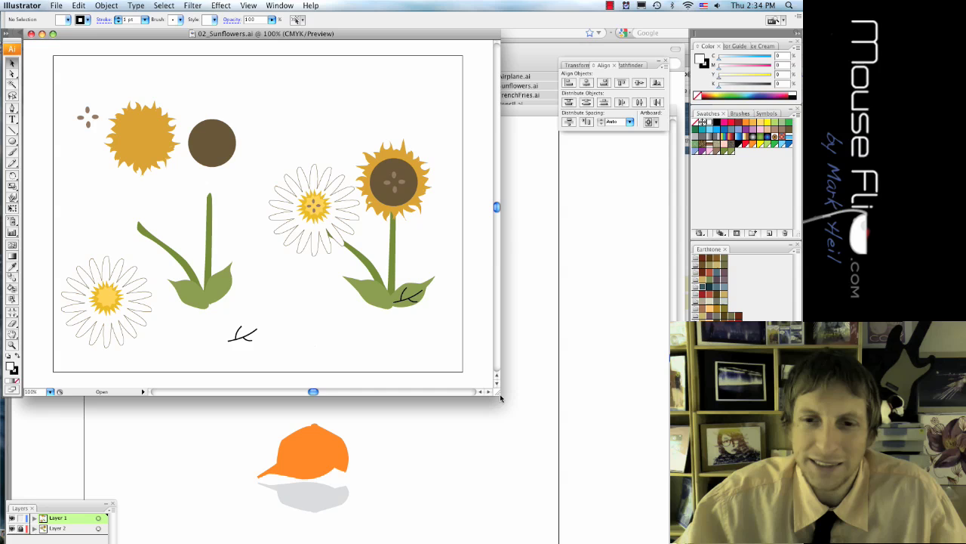
pyautogui.moveTo(498, 395); pyautogui.dragTo(671, 539)
pyautogui.hscroll(-5, 350, 256)
pyautogui.scroll(2, 349, 257)
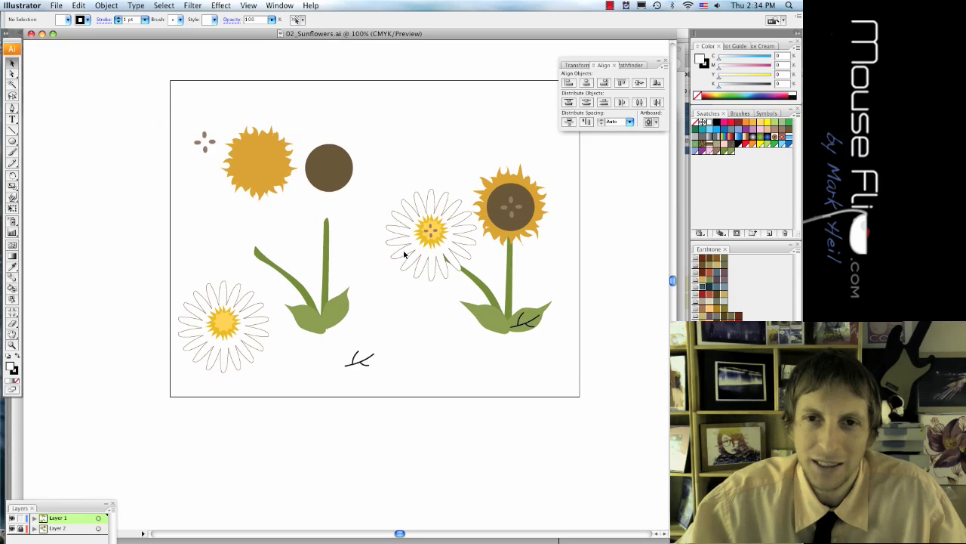
pyautogui.scroll(1, 405, 255)
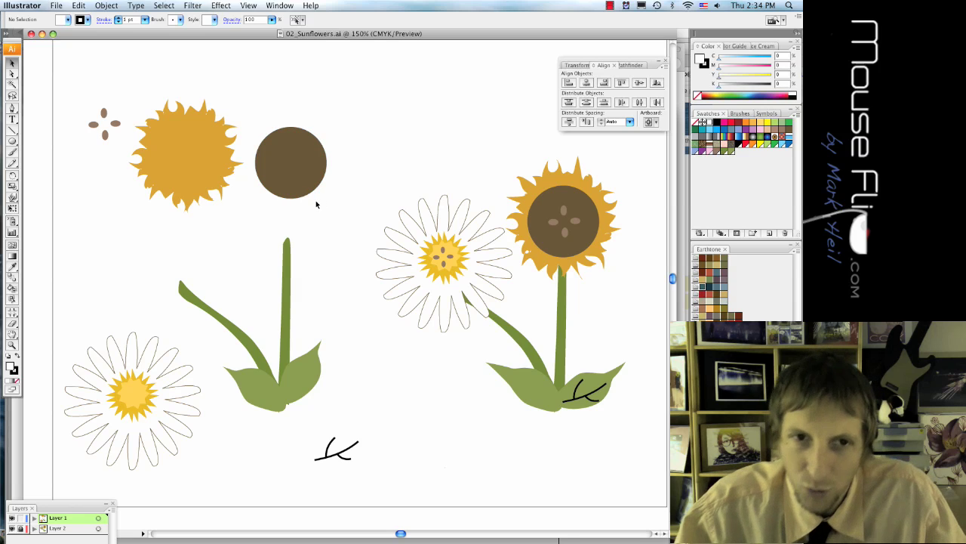
# Place the brown centre and petals on the left stem, then group the four seeds into the centre
pyautogui.moveTo(299, 173); pyautogui.dragTo(294, 217)
pyautogui.moveTo(182, 117); pyautogui.dragTo(284, 183)
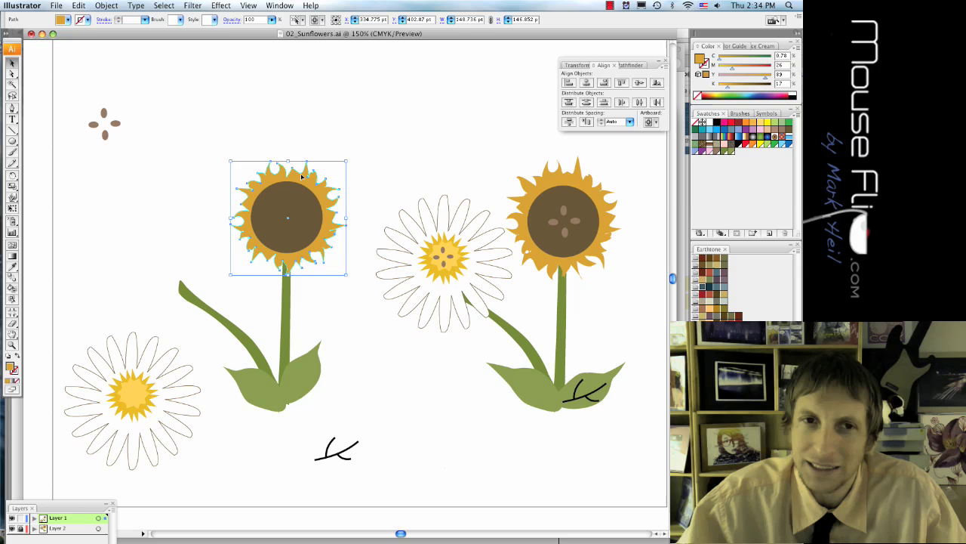
pyautogui.click(288, 132)
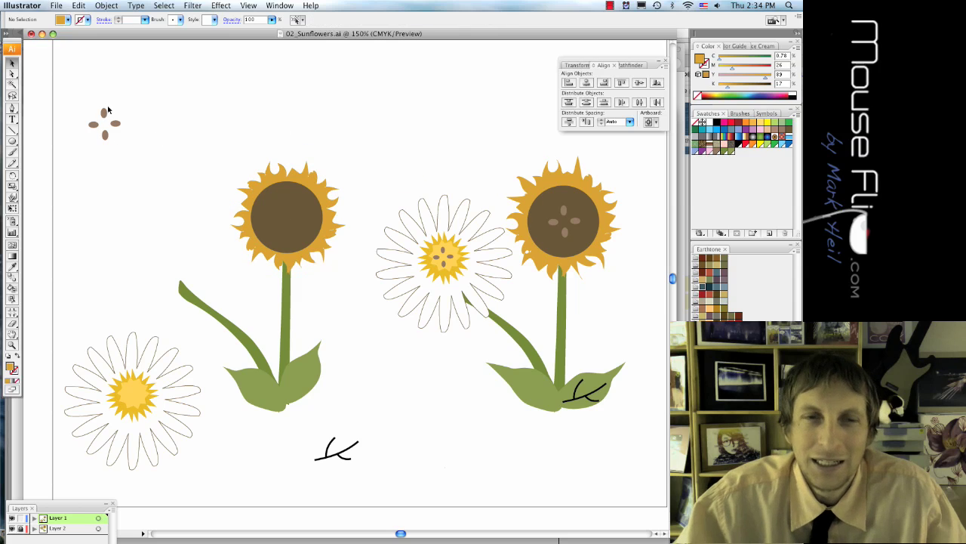
pyautogui.click(104, 114)
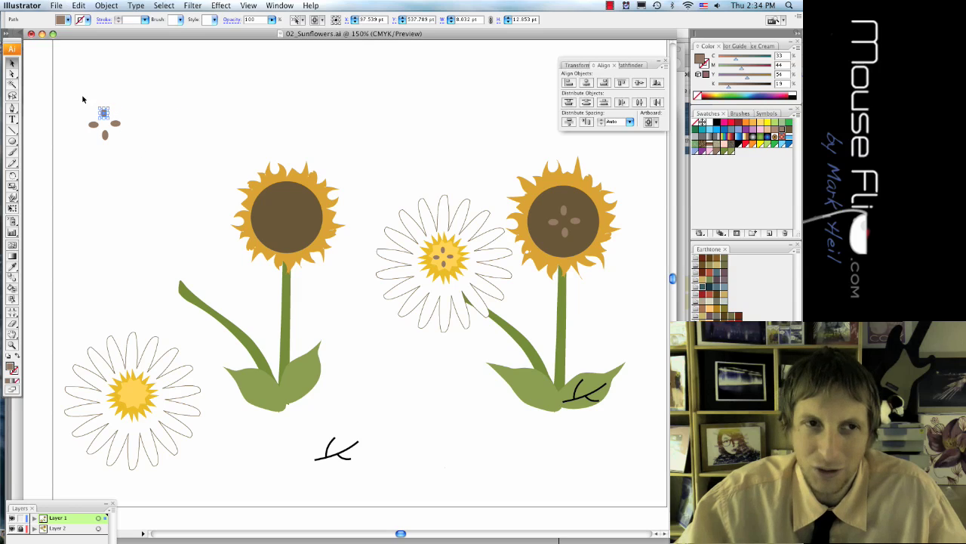
pyautogui.moveTo(132, 150); pyautogui.dragTo(132, 152)
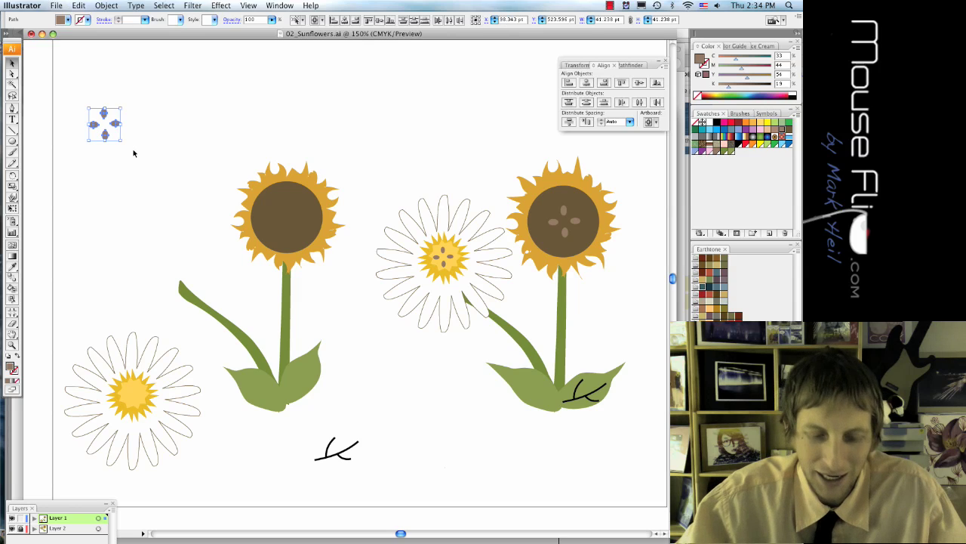
pyautogui.press('super+g')
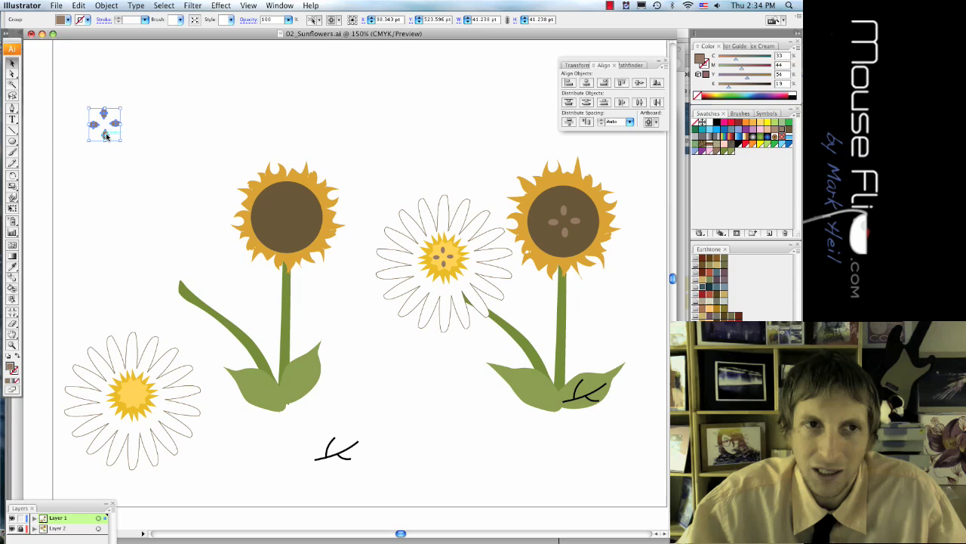
pyautogui.moveTo(106, 136); pyautogui.dragTo(286, 227)
pyautogui.click(120, 302)
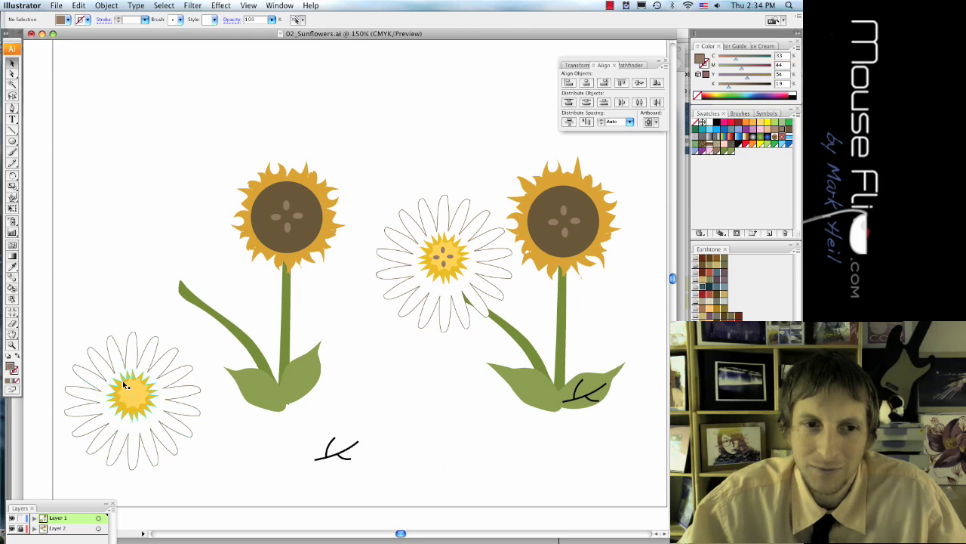
# Drag the bottom-left daisy up beside the left sunflower, then drag the black vein stroke onto its leaf
pyautogui.moveTo(125, 385); pyautogui.dragTo(157, 262)
pyautogui.click(383, 473)
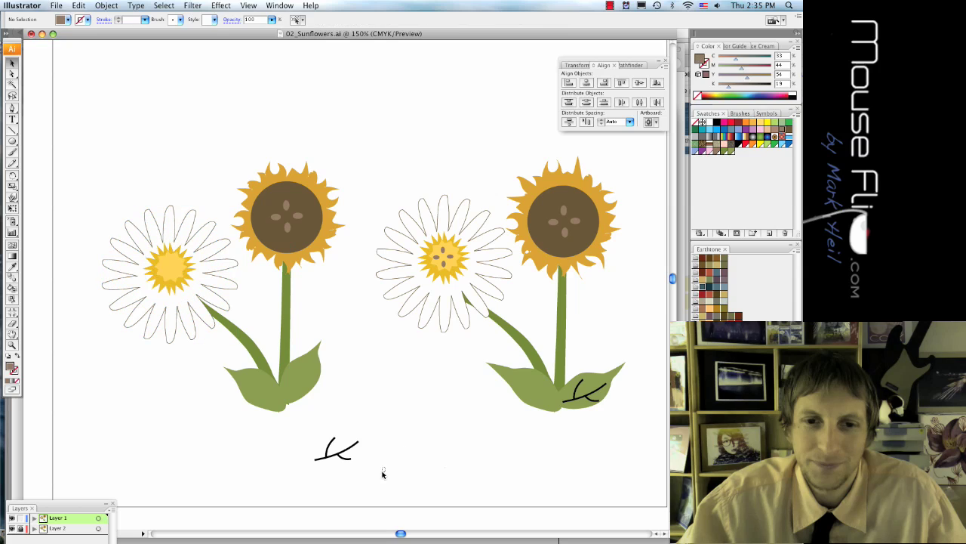
pyautogui.moveTo(383, 473); pyautogui.dragTo(313, 431)
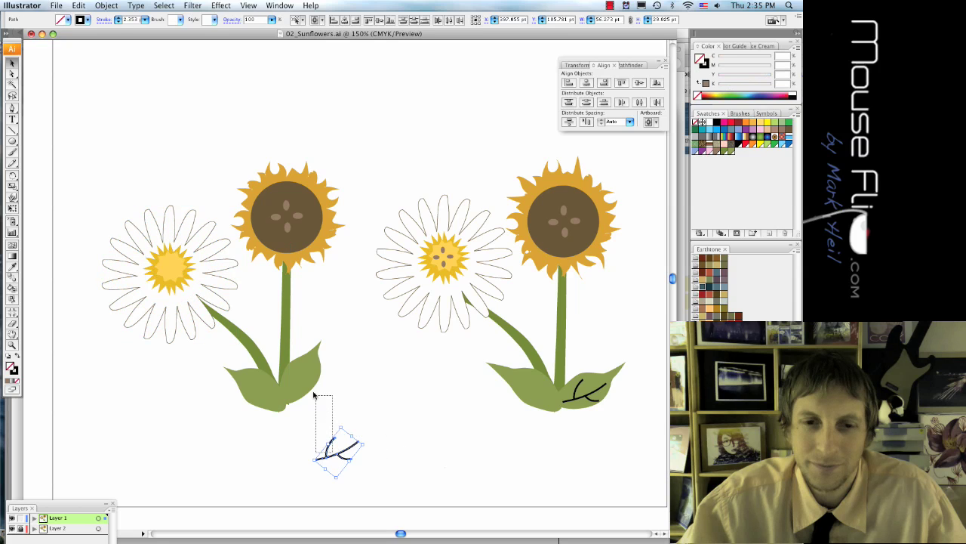
pyautogui.moveTo(314, 394); pyautogui.dragTo(314, 393)
pyautogui.click(335, 459)
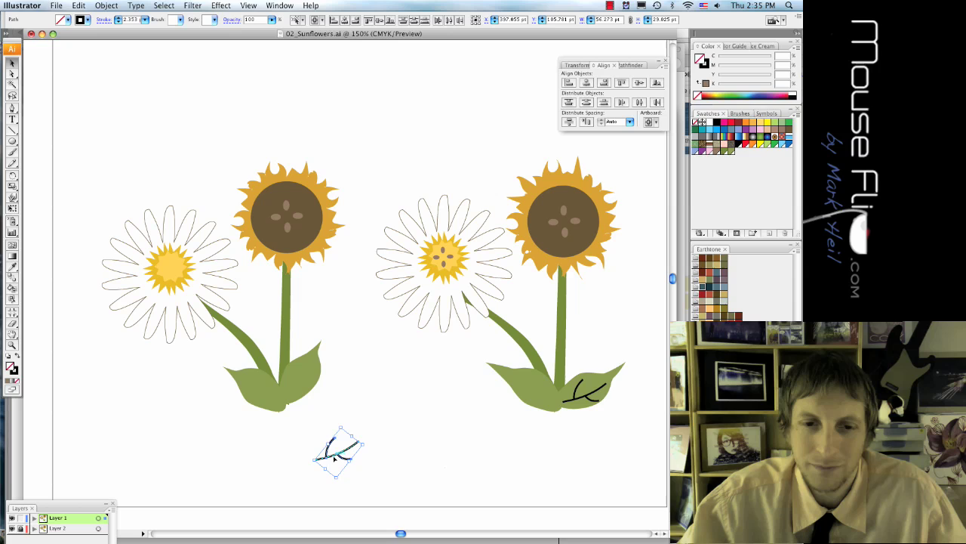
pyautogui.moveTo(335, 459); pyautogui.dragTo(296, 385)
pyautogui.click(352, 399)
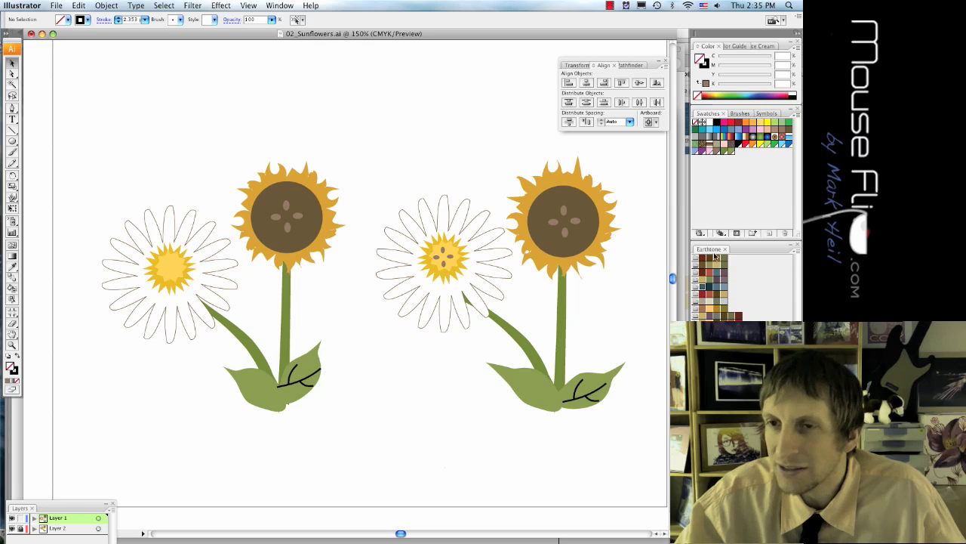
# Close the Earthtone swatches and dock the Layers panel, showing Layer 1 and Layer 2, on the right
pyautogui.click(798, 246)
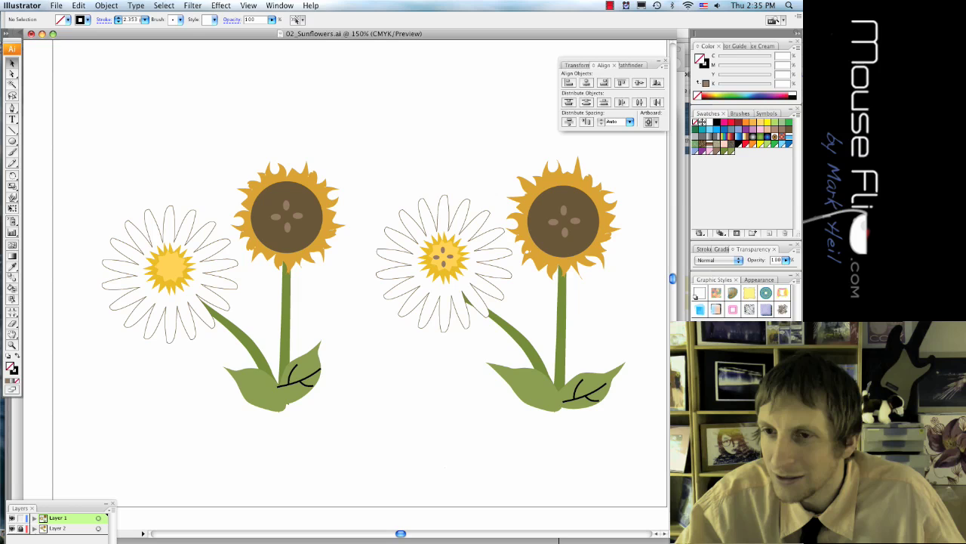
pyautogui.click(280, 6)
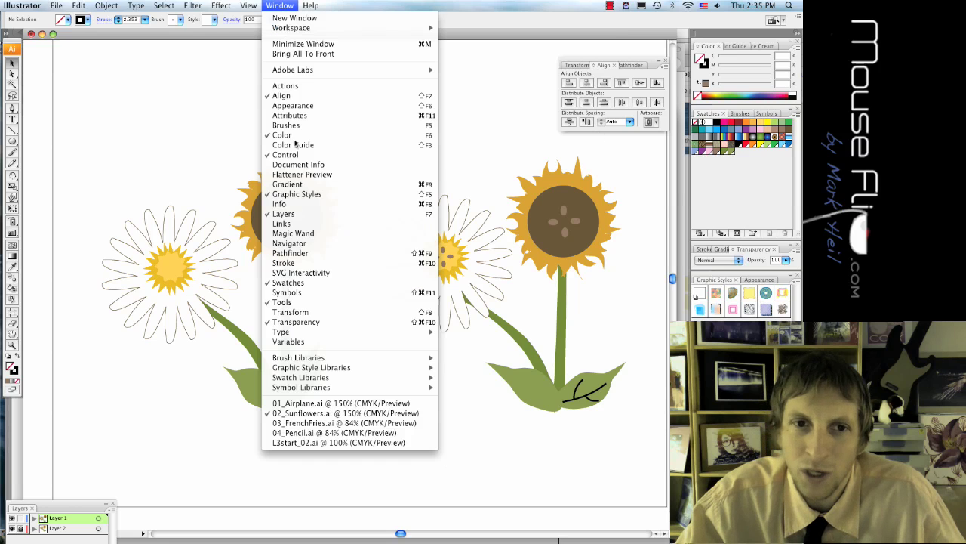
pyautogui.click(320, 216)
pyautogui.click(280, 6)
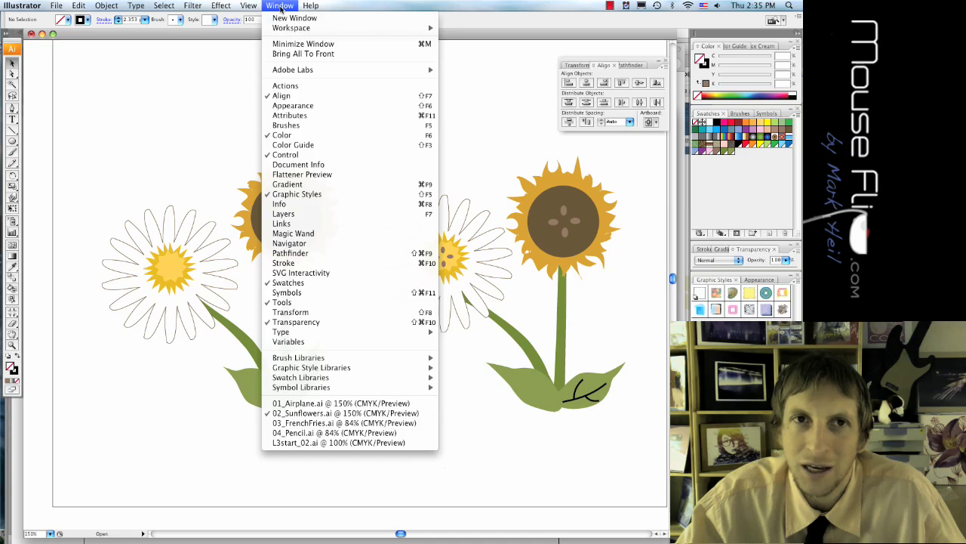
pyautogui.click(280, 6)
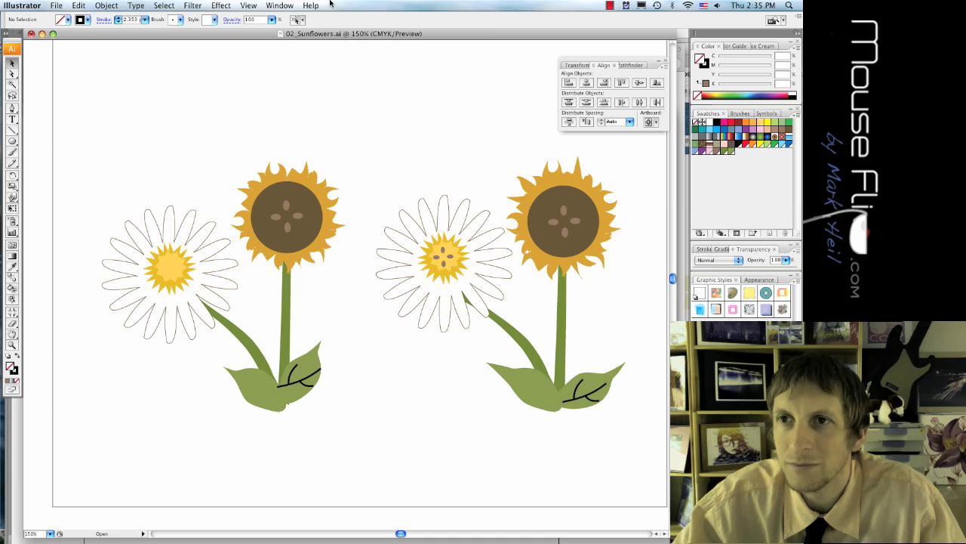
pyautogui.click(279, 6)
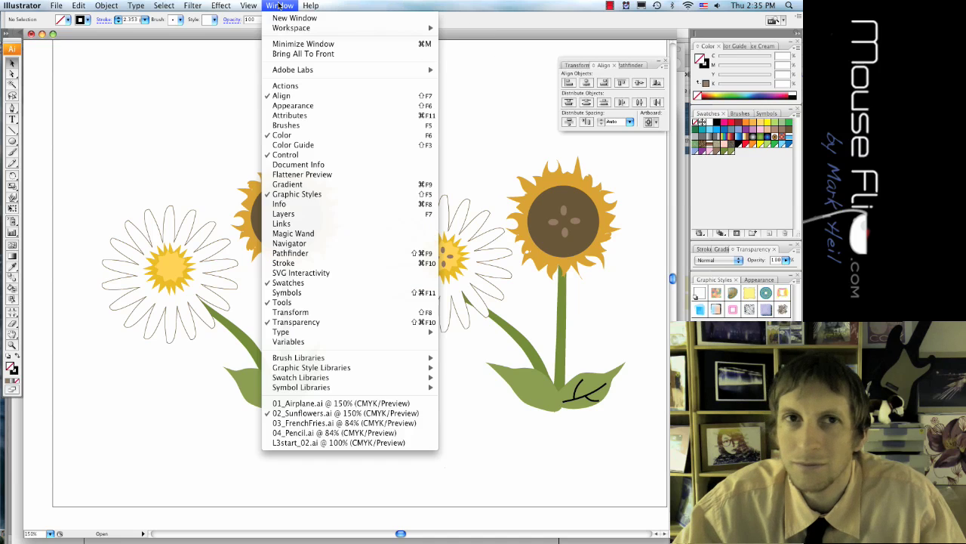
pyautogui.click(299, 215)
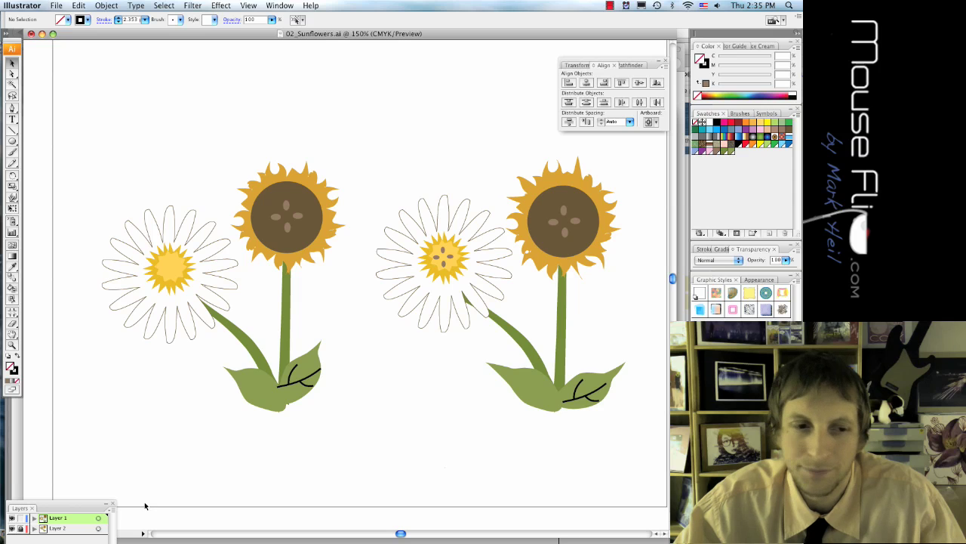
pyautogui.moveTo(62, 509); pyautogui.dragTo(686, 373)
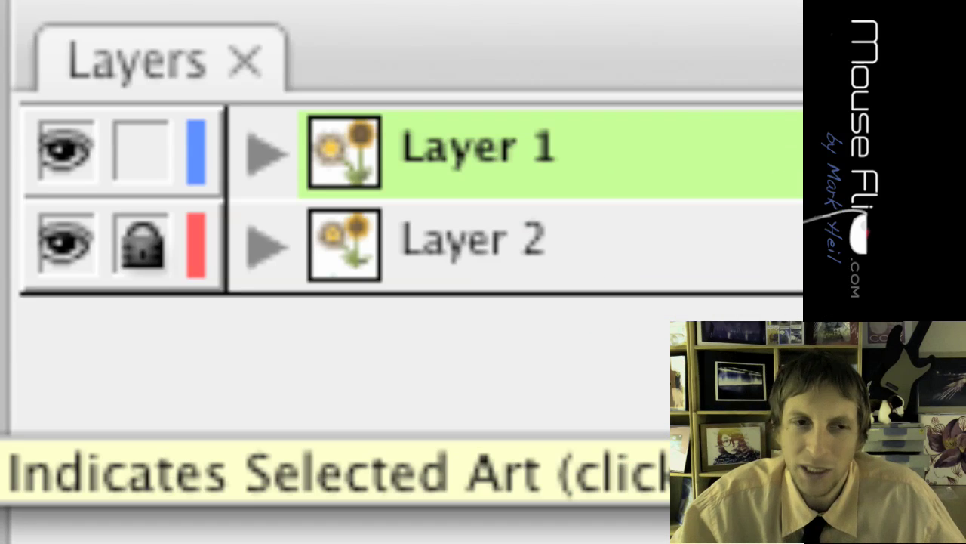
# Unlock Layer 2 and confirm the right daisy, sunflower head and leaf vein are selectable
pyautogui.click(142, 243)
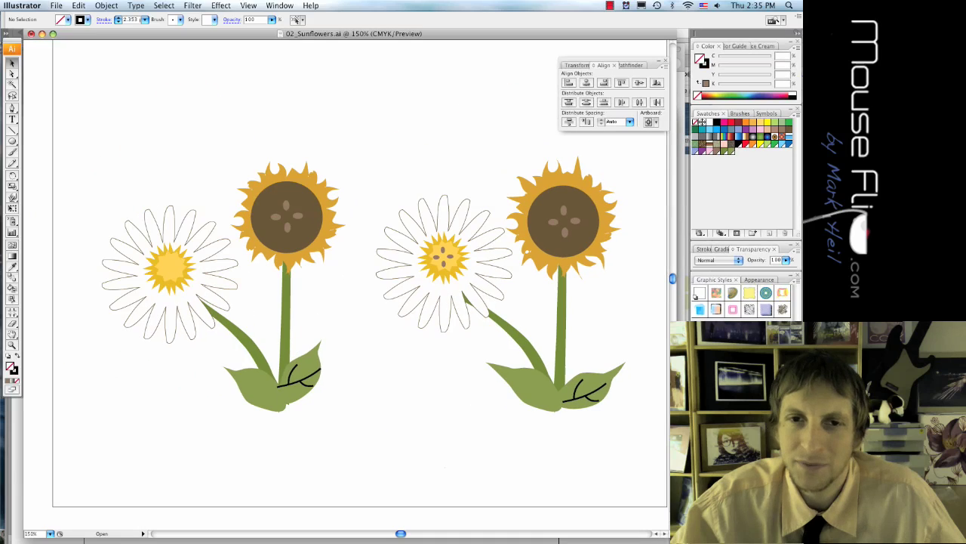
pyautogui.click(414, 191)
pyautogui.click(561, 241)
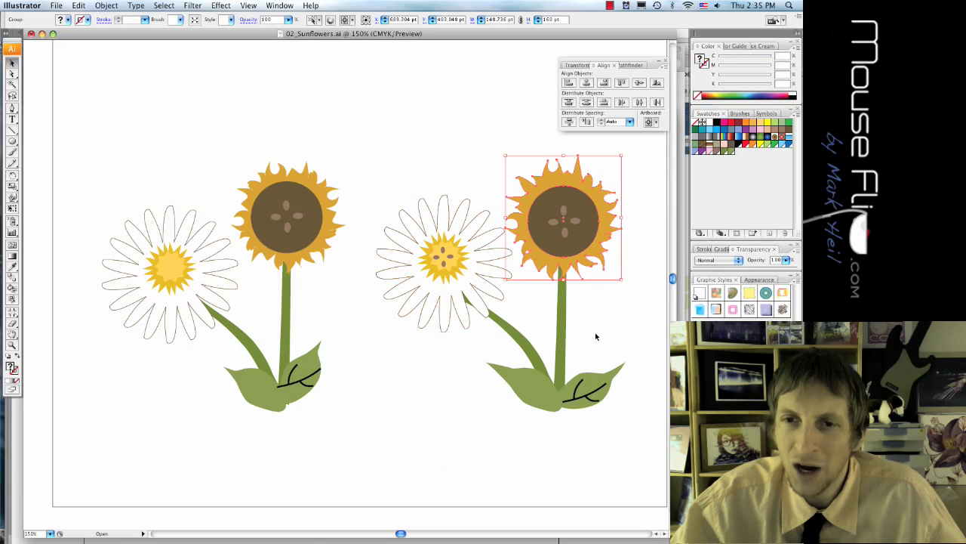
pyautogui.click(580, 388)
pyautogui.click(647, 305)
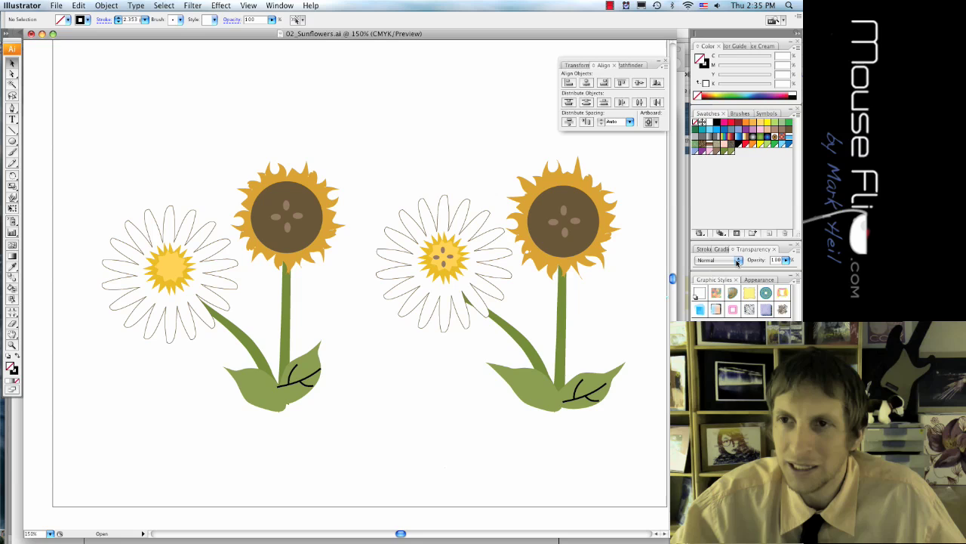
# Expand the docked Layers panel to show both layers, then marquee-select the reference daisy and sunflower
pyautogui.moveTo(769, 242); pyautogui.dragTo(767, 160)
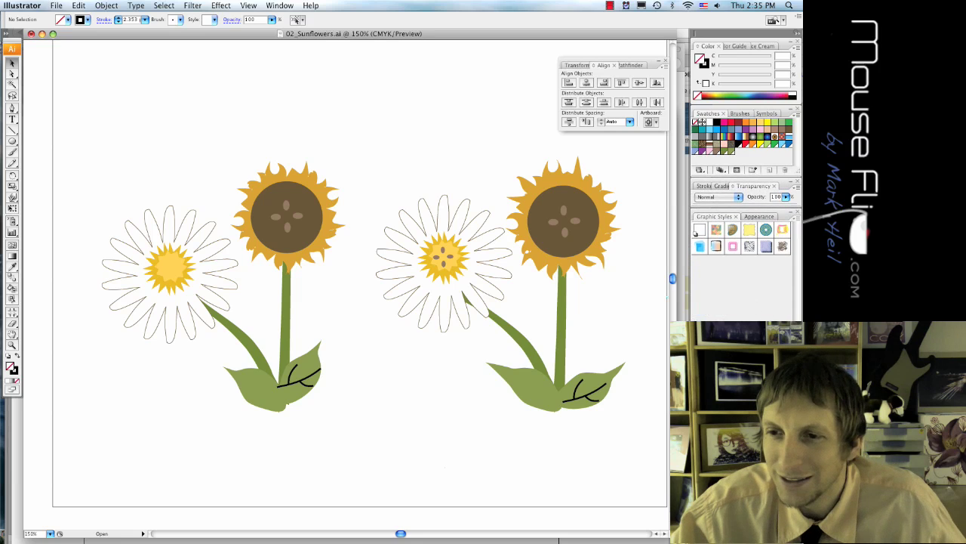
pyautogui.moveTo(741, 323); pyautogui.dragTo(748, 256)
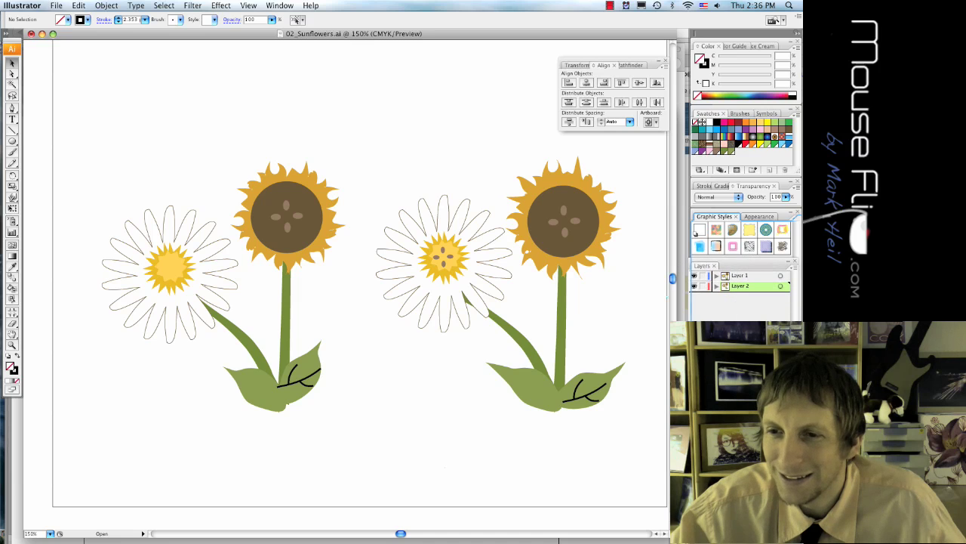
pyautogui.moveTo(401, 144); pyautogui.dragTo(613, 441)
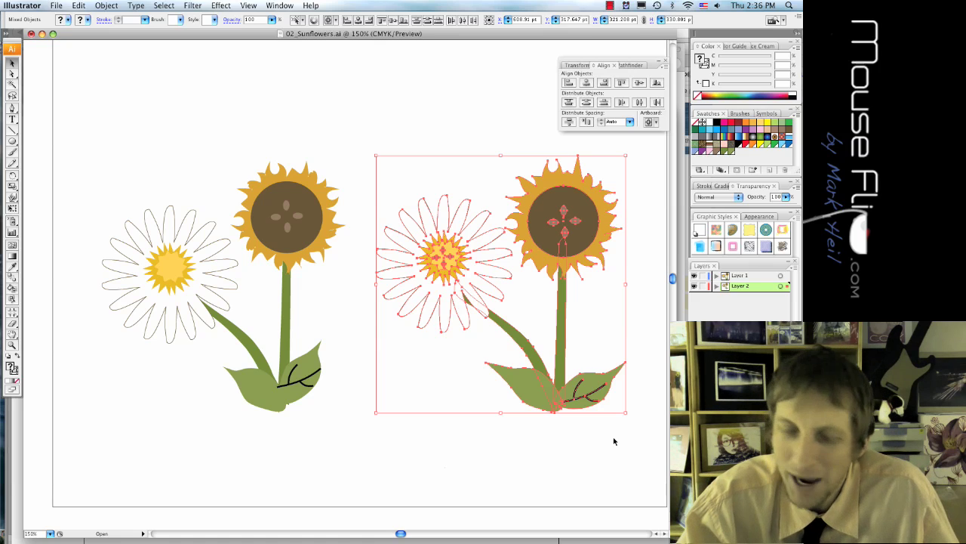
# Remove the right-hand reference daisy and sunflower, undoing once and removing them again
pyautogui.press('Delete')
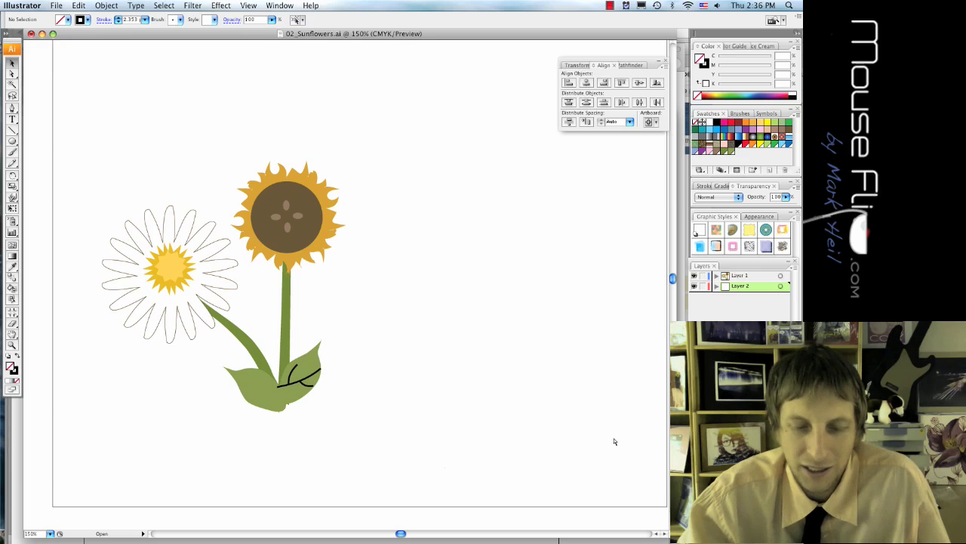
pyautogui.press('super+z')
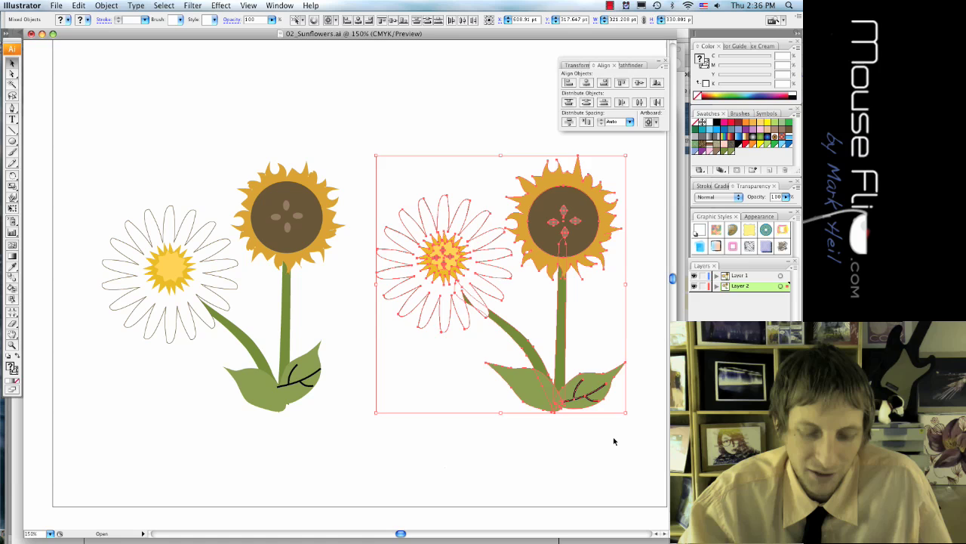
pyautogui.press('Delete')
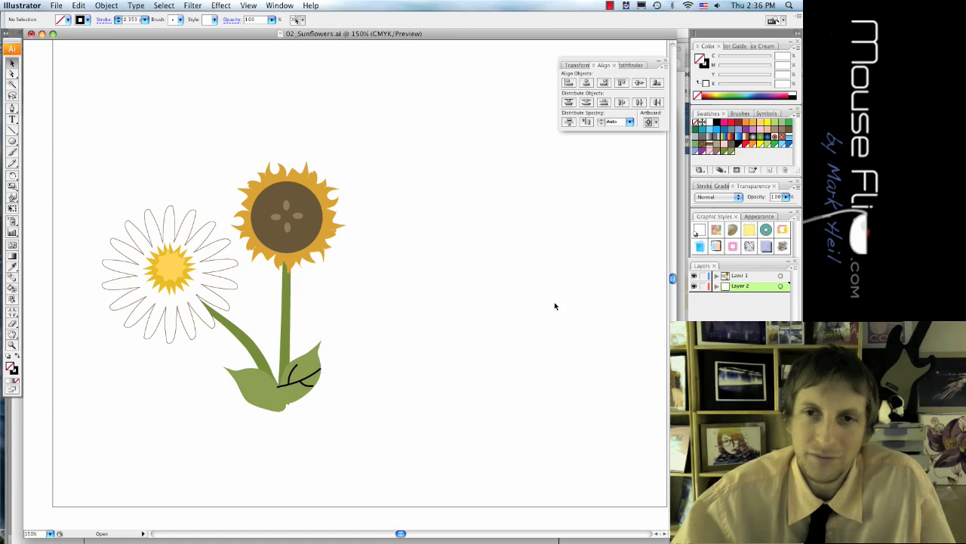
pyautogui.hscroll(-5, 552, 305)
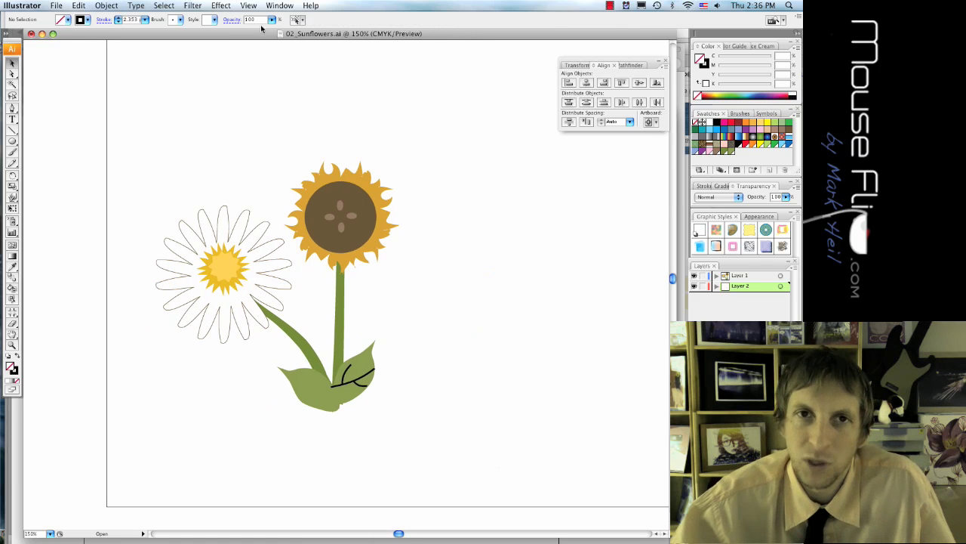